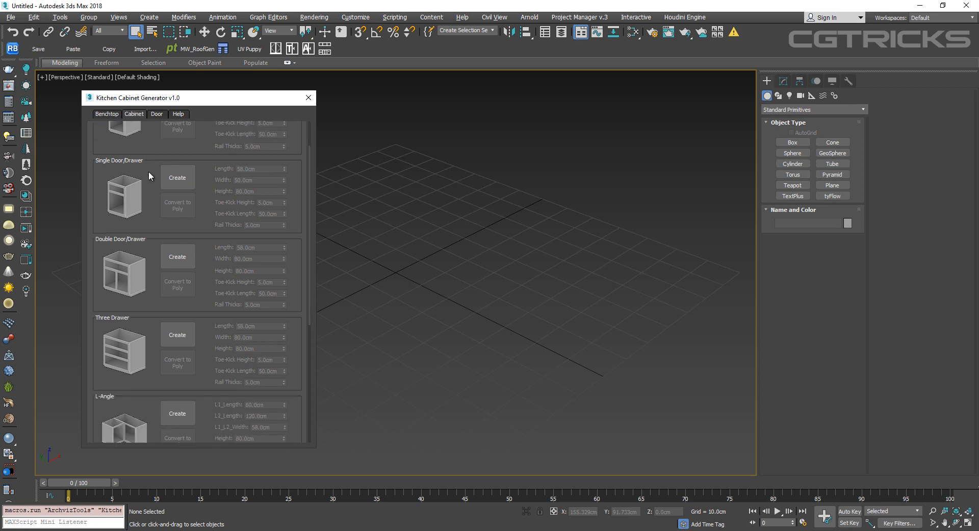
Look through the base cabinet, door style and benchtop presets in the Kitchen Cabinet Generator.
scroll(127, 266, up, 6)
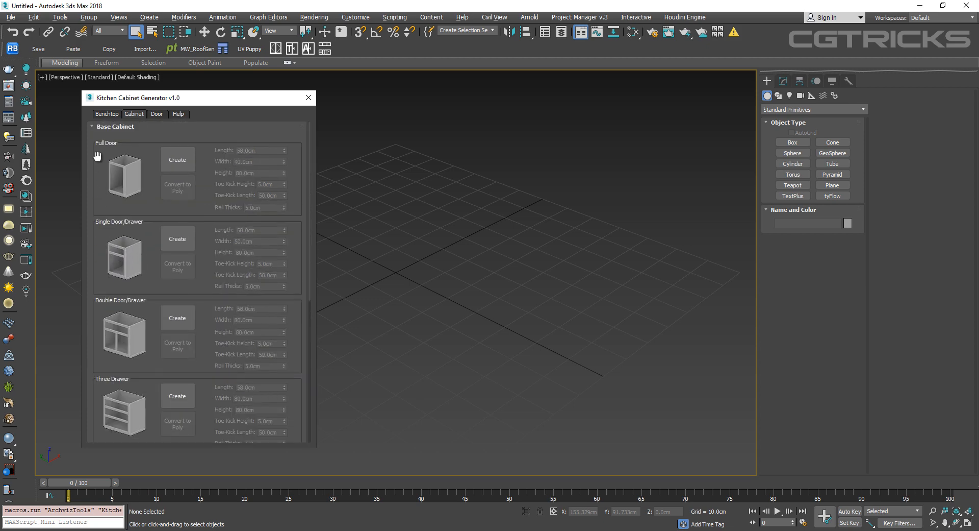
click(100, 127)
click(101, 138)
click(101, 137)
click(105, 127)
click(156, 114)
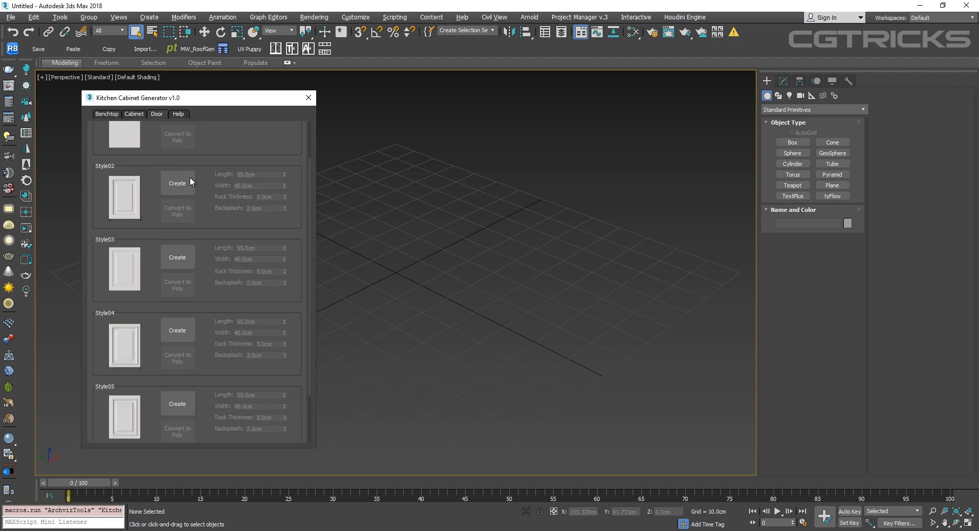
scroll(148, 227, down, 4)
scroll(122, 287, up, 3)
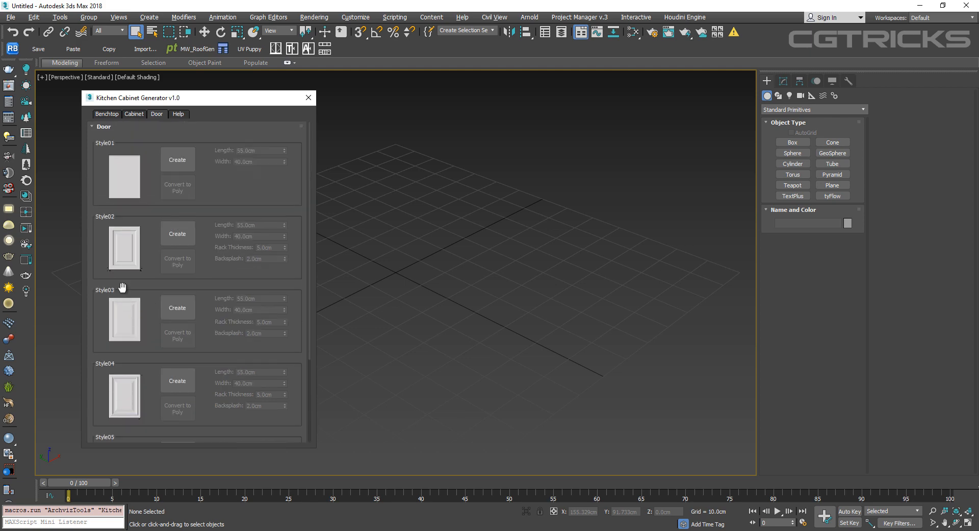
click(107, 114)
drag(217, 108, 185, 108)
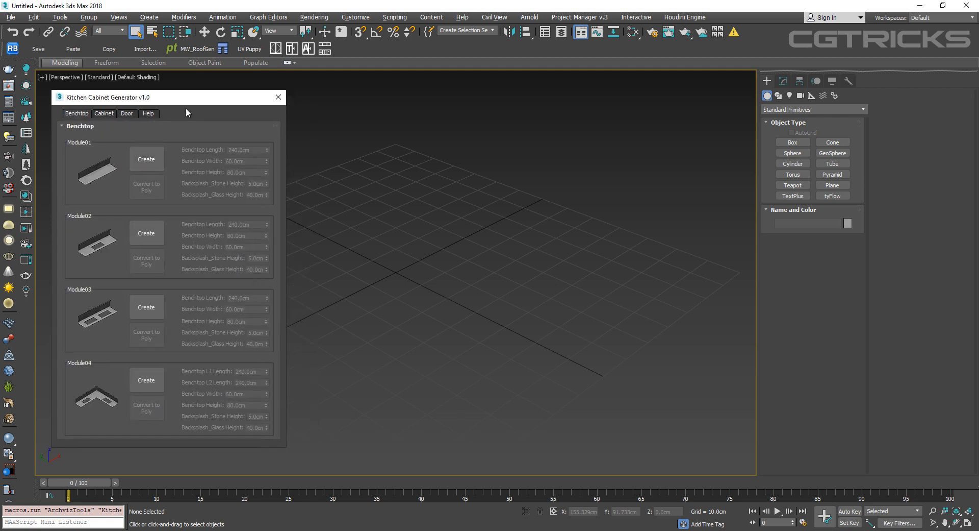
Create a Module02 benchtop 250.2 cm long and 55 cm wide, with 10 cm stone and 44.7 cm glass backsplashes, and convert it to poly.
click(147, 233)
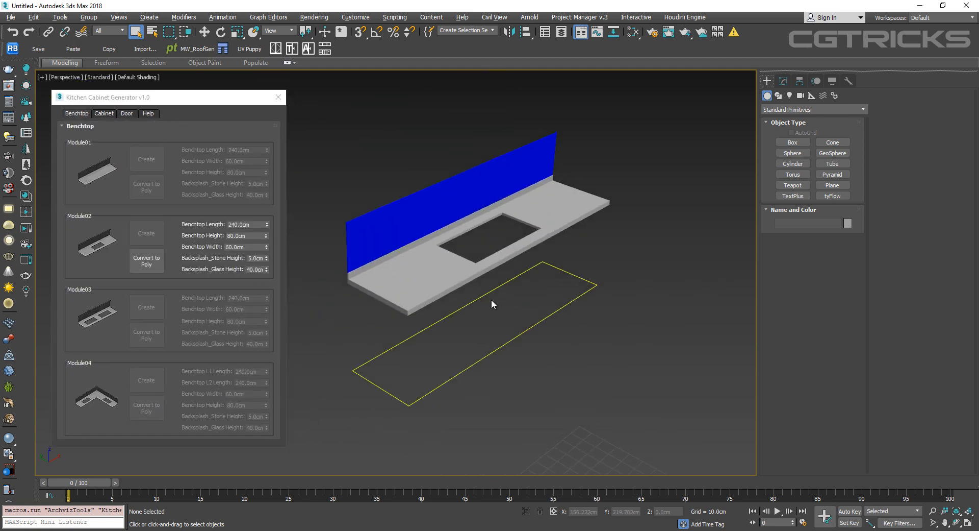
drag(267, 248, 285, 264)
click(507, 267)
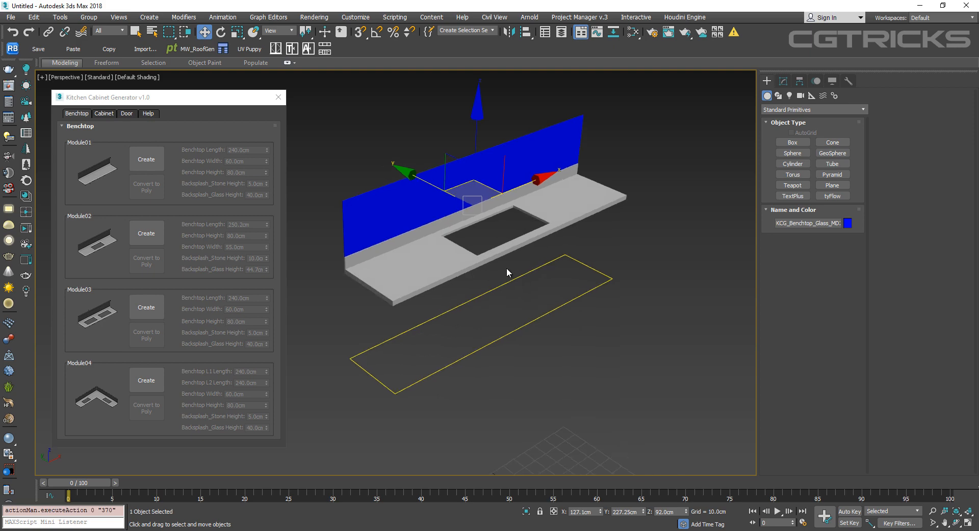
scroll(618, 188, down, 3)
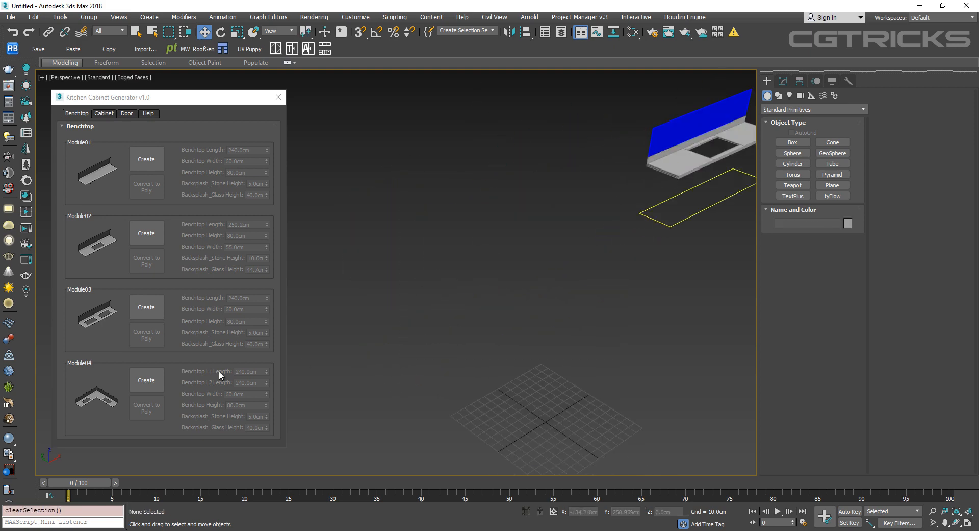
Create a Module04 L-shaped benchtop with L1 length 247.3 cm, L2 length 254.5 cm, width 65 cm and stone backsplash height 7.6 cm.
click(146, 380)
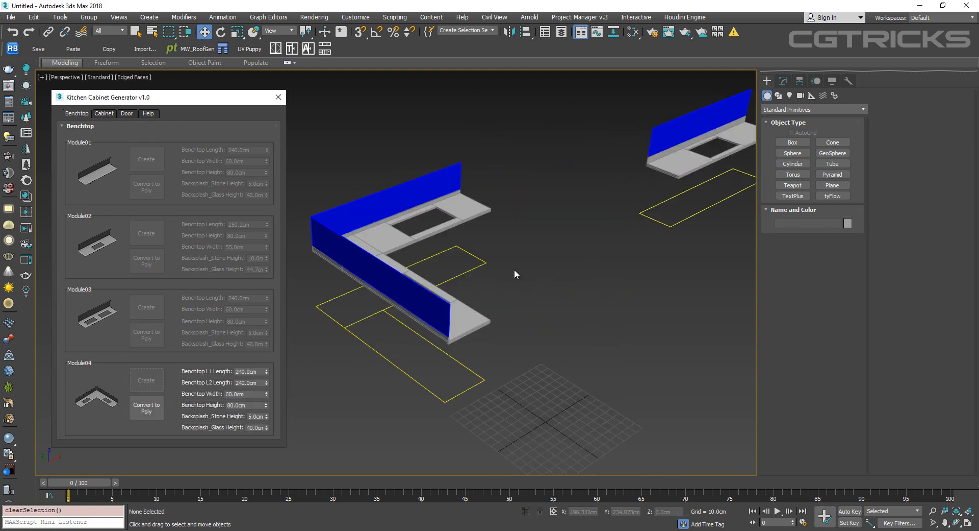
alt+middle_drag(514, 268, 469, 289)
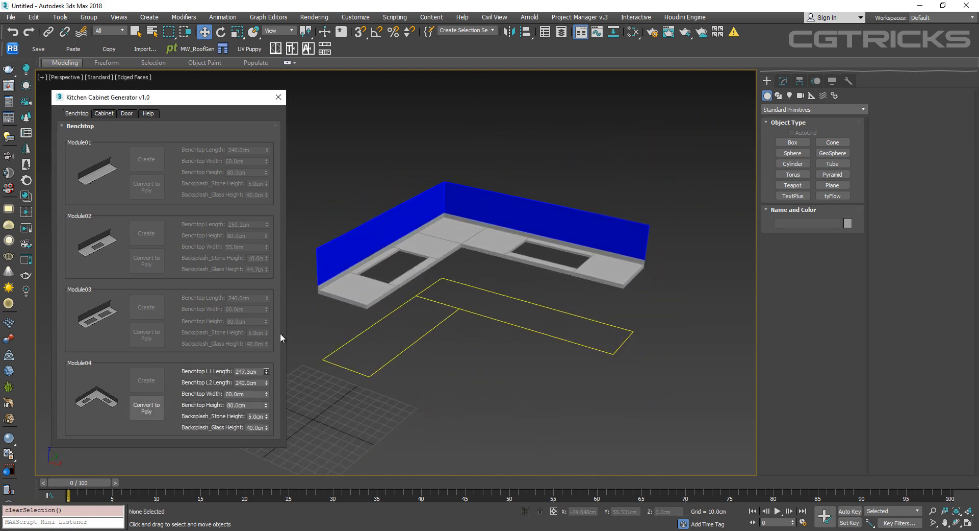
drag(266, 383, 267, 337)
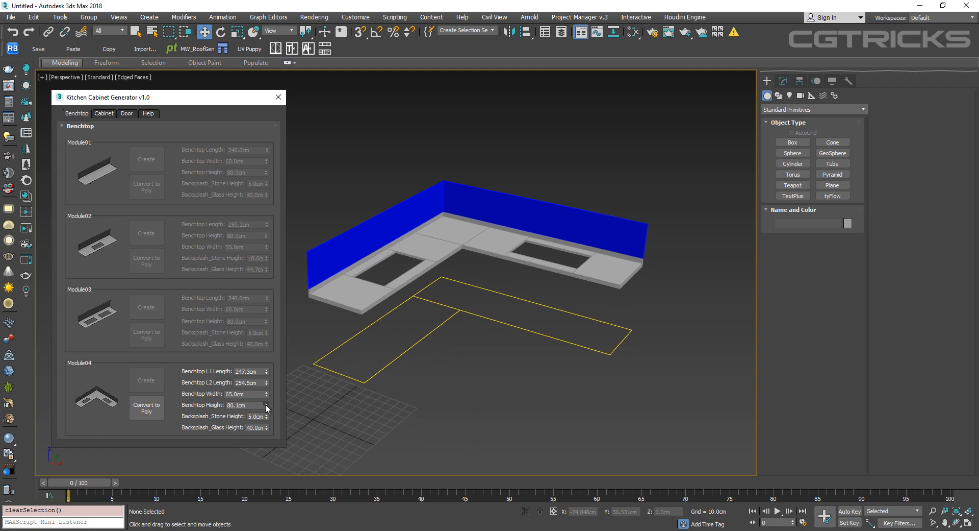
drag(266, 407, 269, 419)
scroll(441, 332, down, 6)
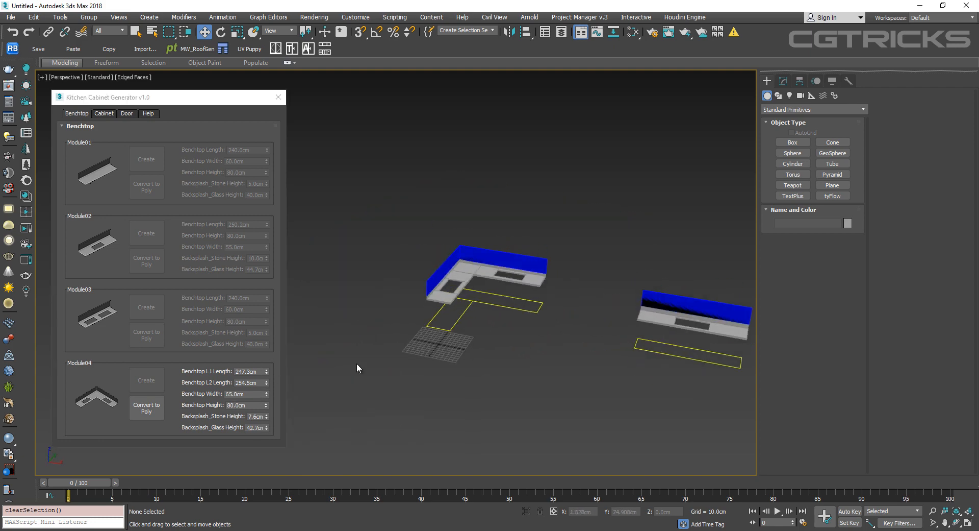
Convert the L-shaped benchtop to poly and delete all benchtop objects from the scene.
click(147, 408)
click(486, 254)
alt+middle_drag(485, 265, 525, 301)
drag(718, 237, 378, 357)
key(Delete)
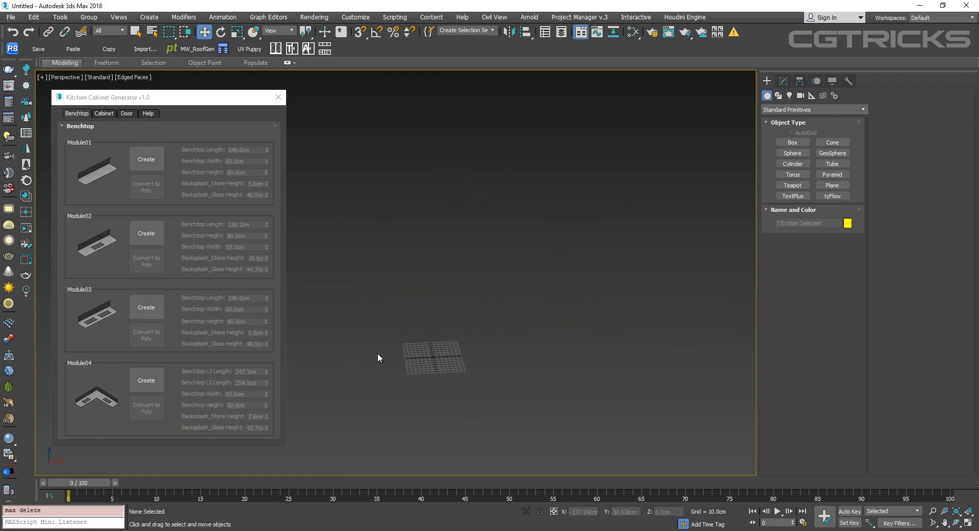
Create a Full Door base cabinet 55 cm long and 60 cm wide, with toe-kick 9.3 cm high and 51.9 cm long and 5.3 cm rails.
click(105, 114)
click(147, 159)
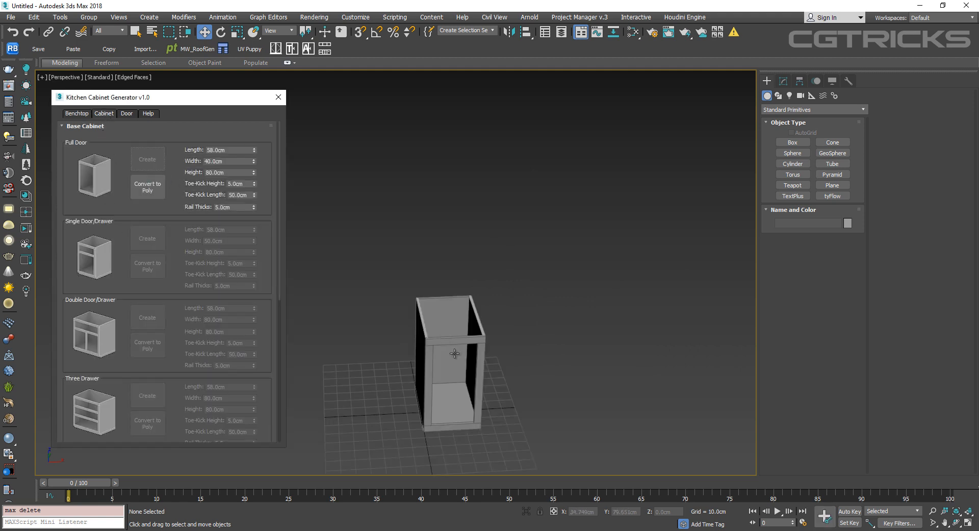
drag(260, 135, 254, 150)
alt+middle_drag(553, 260, 508, 284)
mouse_move(256, 172)
mouse_down()
mouse_move(261, 234)
mouse_move(264, 143)
mouse_move(261, 190)
mouse_up()
alt+middle_drag(443, 388, 518, 375)
scroll(517, 382, up, 5)
mouse_move(254, 195)
mouse_down()
mouse_move(254, 210)
mouse_move(254, 181)
mouse_move(255, 204)
mouse_up()
scroll(424, 231, down, 5)
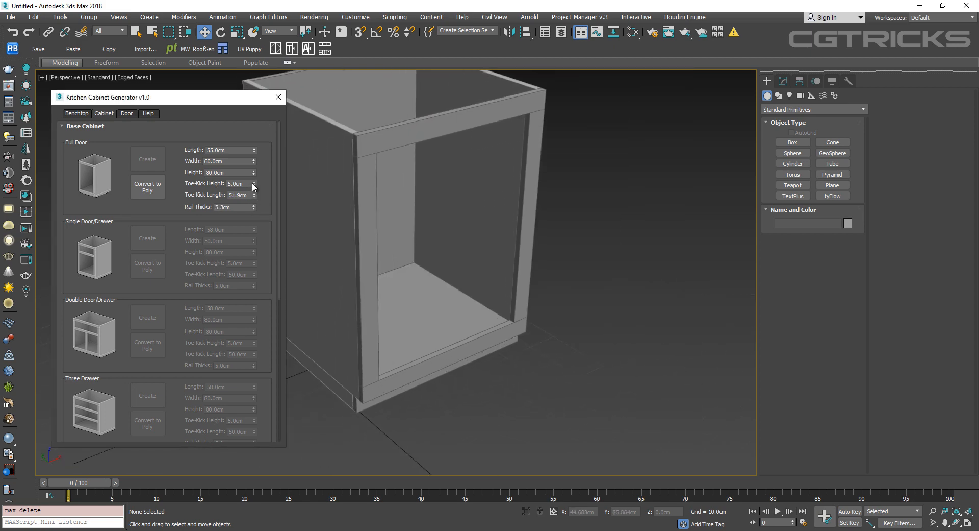
scroll(449, 245, down, 4)
mouse_move(448, 245)
alt+middle_down()
mouse_move(482, 260)
mouse_move(449, 240)
alt+middle_up()
Convert the Full Door cabinet to poly and move it along the X axis away from the origin.
click(157, 192)
scroll(383, 271, down, 4)
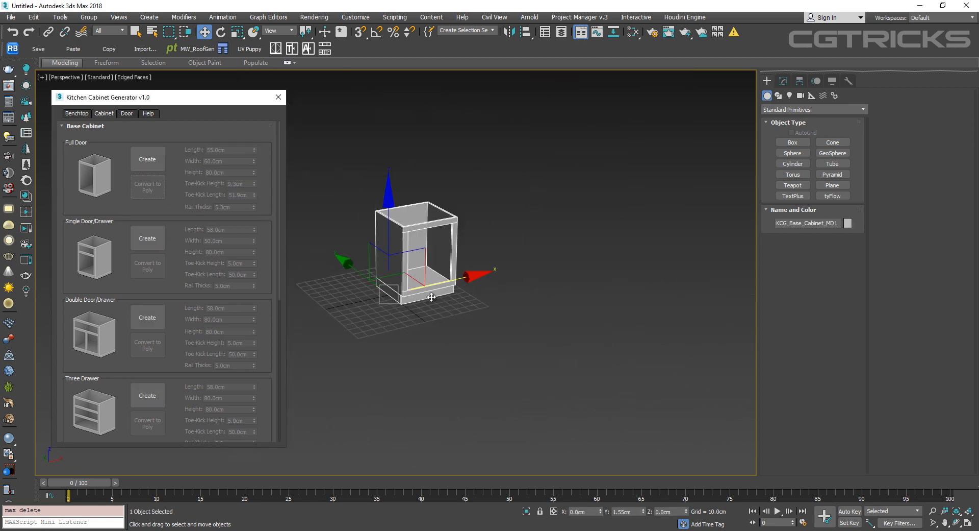
drag(459, 278, 640, 238)
Create a Three Drawer base cabinet with width 97.5 cm, height 83.6 cm, toe-kick height 13.5 cm and rail thickness 7.3 cm.
click(147, 395)
scroll(234, 351, down, 3)
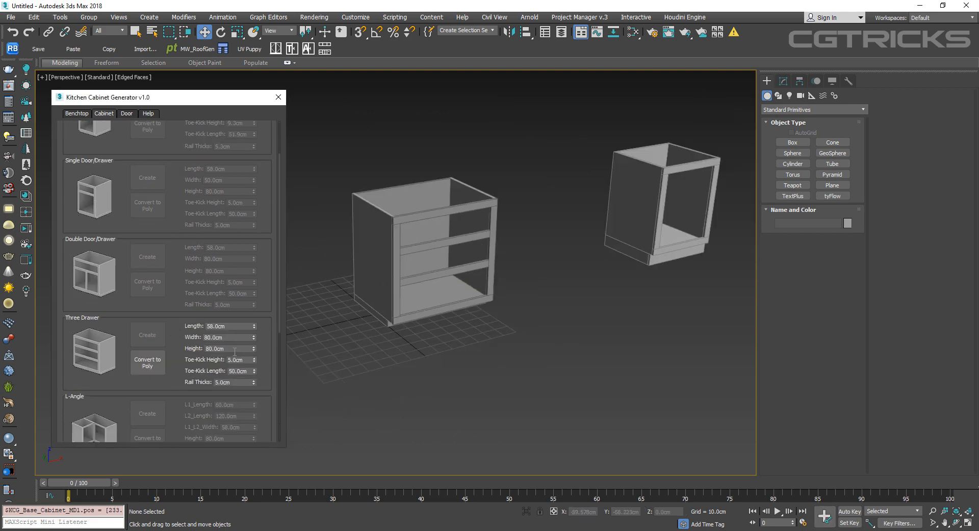
drag(253, 332, 302, 316)
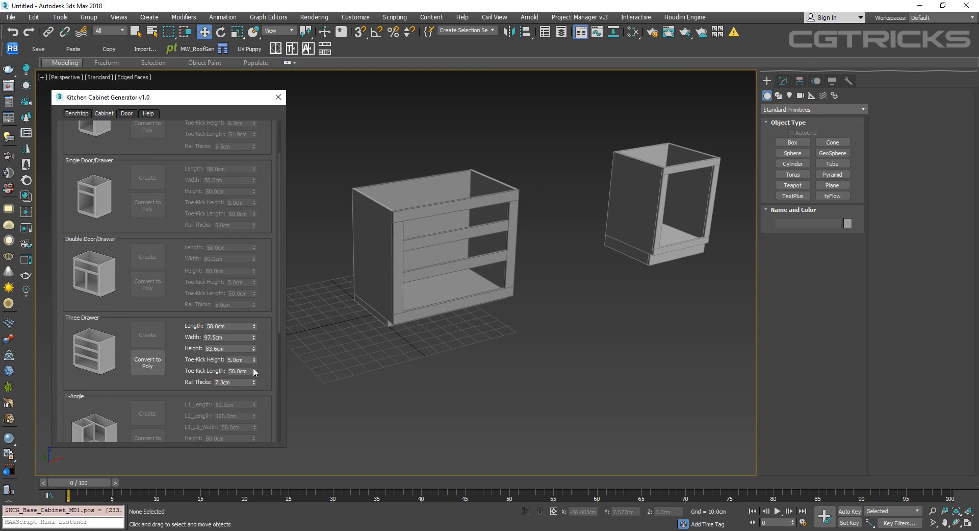
scroll(261, 320, down, 3)
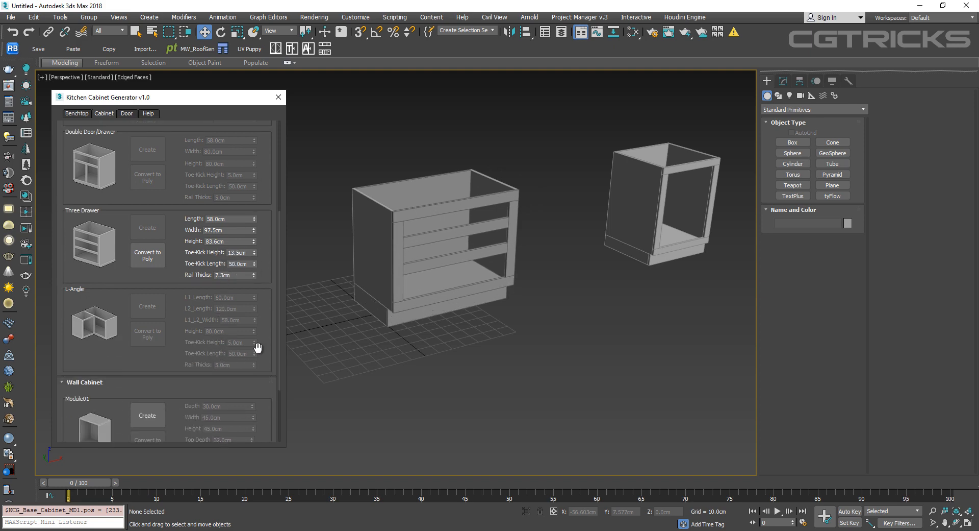
scroll(387, 321, down, 3)
Convert the Three Drawer cabinet to poly and move it along X to about 360 cm, beyond the Full Door cabinet.
click(148, 255)
drag(449, 285, 703, 232)
scroll(146, 347, down, 5)
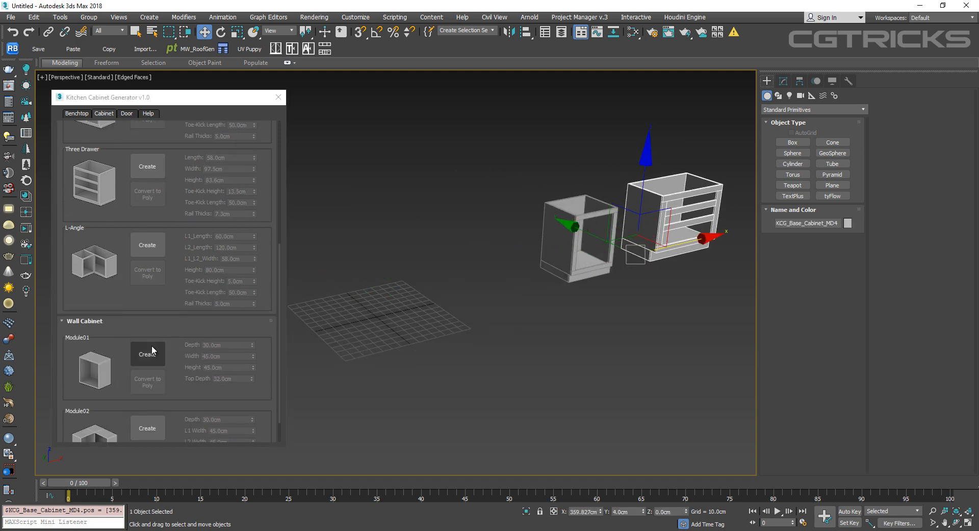
Create an L-Angle base cabinet with L1 length 58.3 cm, L2 length 127.2 cm and width 55.2 cm, and convert it to poly.
click(148, 210)
drag(254, 200, 276, 182)
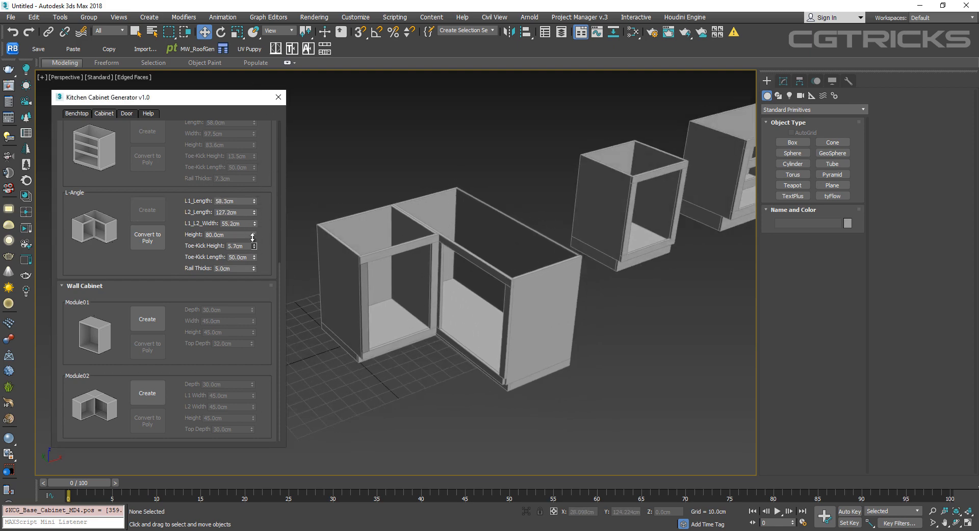
scroll(368, 295, down, 2)
click(158, 236)
scroll(500, 305, down, 3)
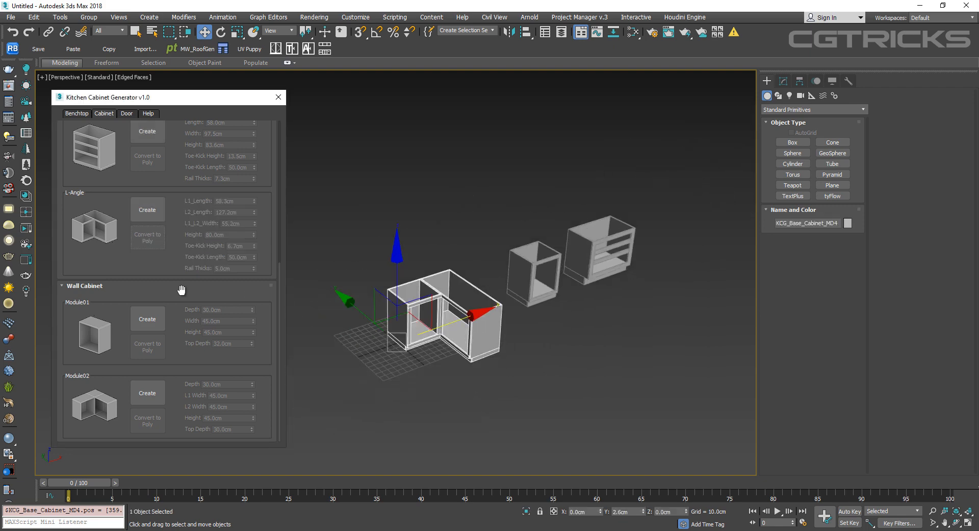
Bring up the door presets and delete all three base cabinets from the scene.
scroll(178, 326, up, 1)
scroll(177, 326, down, 1)
click(127, 113)
drag(667, 179, 354, 360)
key(Delete)
Create a plain Style01 door with length 49.5 cm and width 33.5 cm.
click(151, 167)
scroll(375, 306, up, 6)
alt+middle_drag(383, 289, 407, 265)
drag(254, 150, 254, 191)
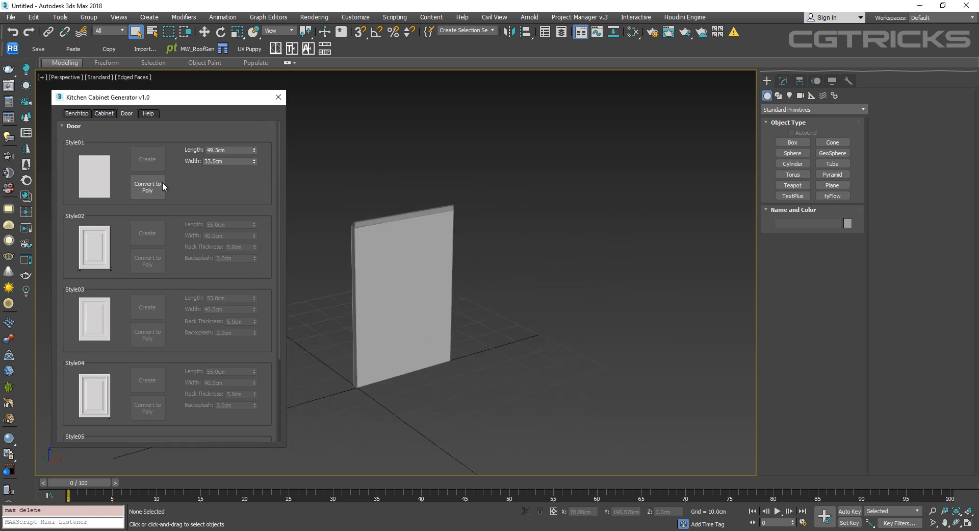
Convert the Style01 door to poly and move it along X to about 65 cm.
click(162, 183)
key(w)
drag(554, 327, 593, 317)
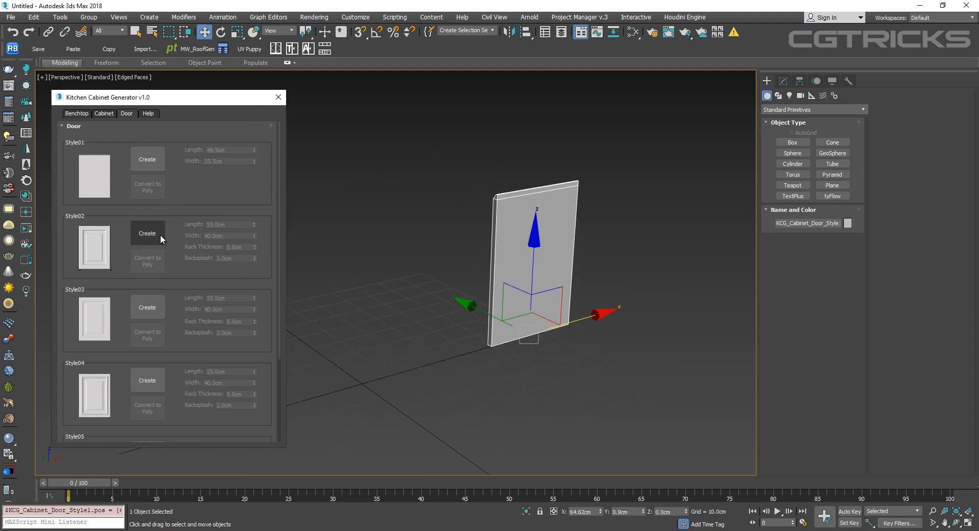
Create a Style02 panelled door at the origin and turn off the edged-faces display.
click(160, 234)
mouse_move(392, 311)
middle_down()
mouse_move(437, 306)
mouse_move(434, 298)
mouse_move(405, 311)
middle_up()
scroll(427, 319, up, 3)
key(F4)
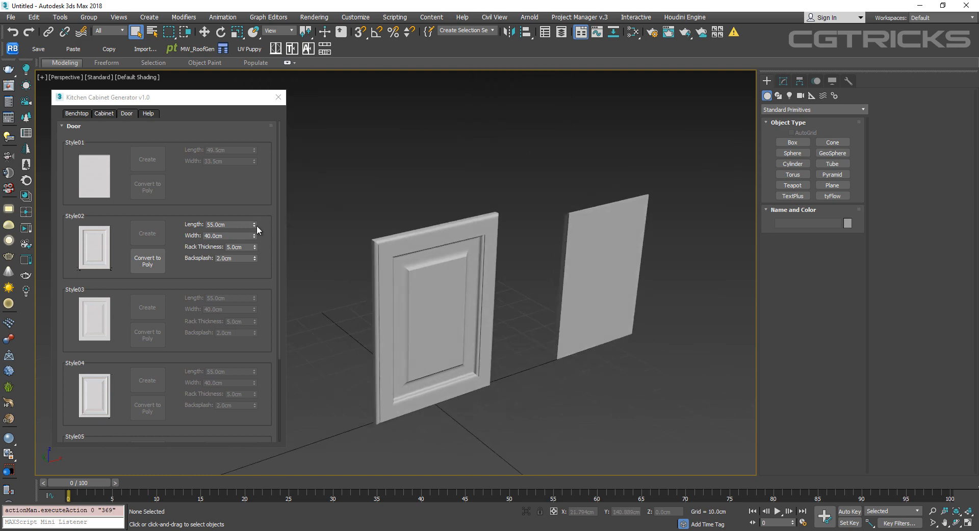
Set the Style02 door's length to 55.4 cm, width to 32.8 cm, rack thickness to 4.3 cm and backsplash to 1.2 cm.
drag(256, 225, 258, 223)
drag(255, 236, 260, 273)
drag(254, 246, 253, 218)
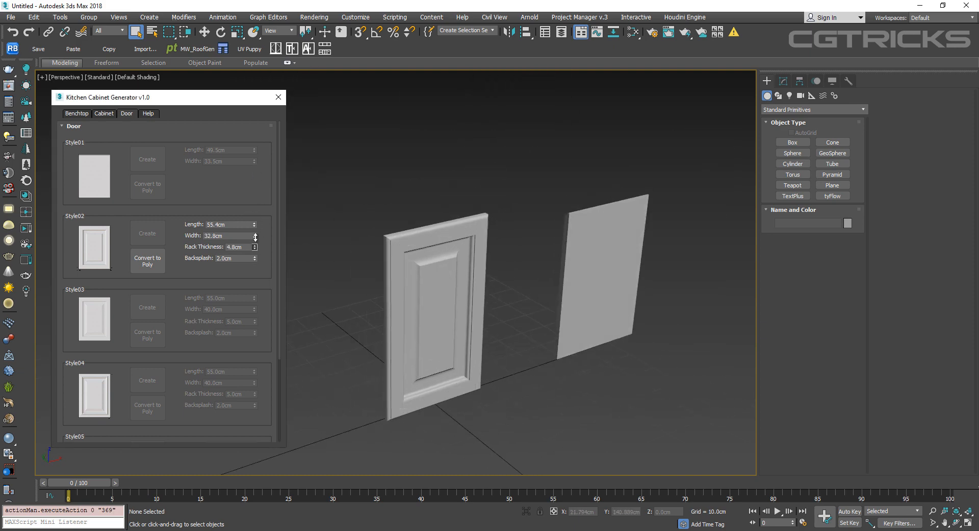
drag(263, 264, 262, 250)
mouse_move(426, 307)
alt+middle_down()
mouse_move(392, 293)
mouse_move(413, 293)
alt+middle_up()
drag(255, 258, 259, 268)
Convert the Style02 door to poly and move it along the X axis past the plain Style01 door.
alt+middle_drag(378, 264, 405, 274)
scroll(404, 274, down, 3)
drag(367, 201, 483, 387)
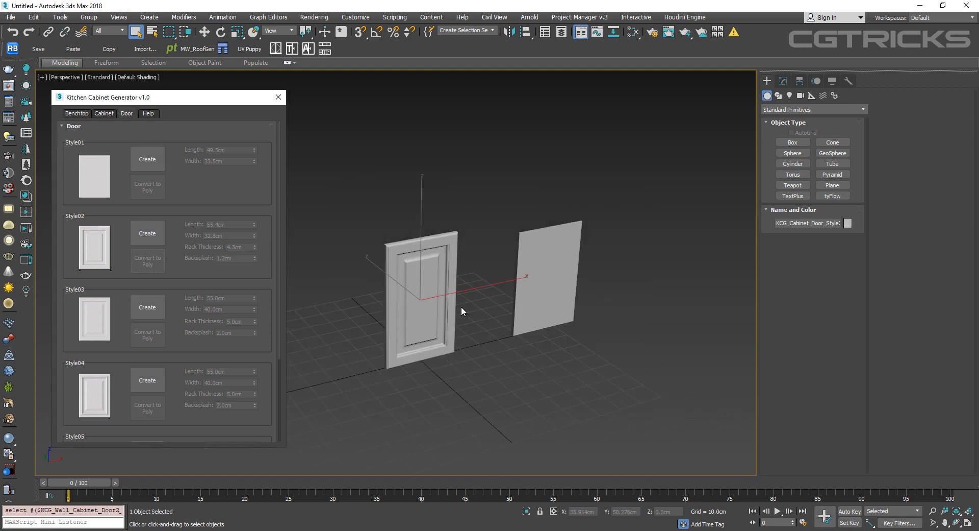
key(w)
drag(468, 289, 683, 256)
Create a Style03 door 56.5 cm long with 5.4 cm rack thickness and place it, converted to poly, at about X 137 cm.
click(147, 307)
scroll(448, 271, up, 5)
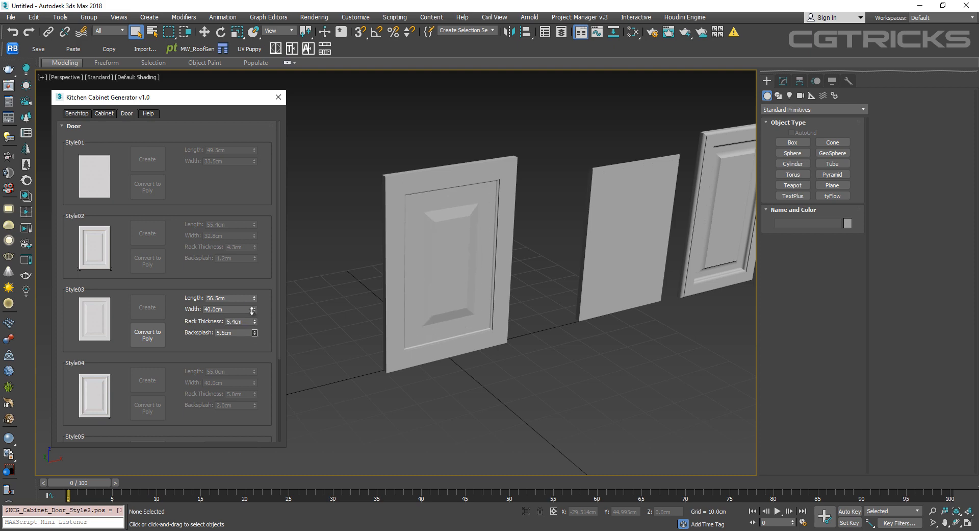
click(153, 338)
scroll(219, 334, down, 3)
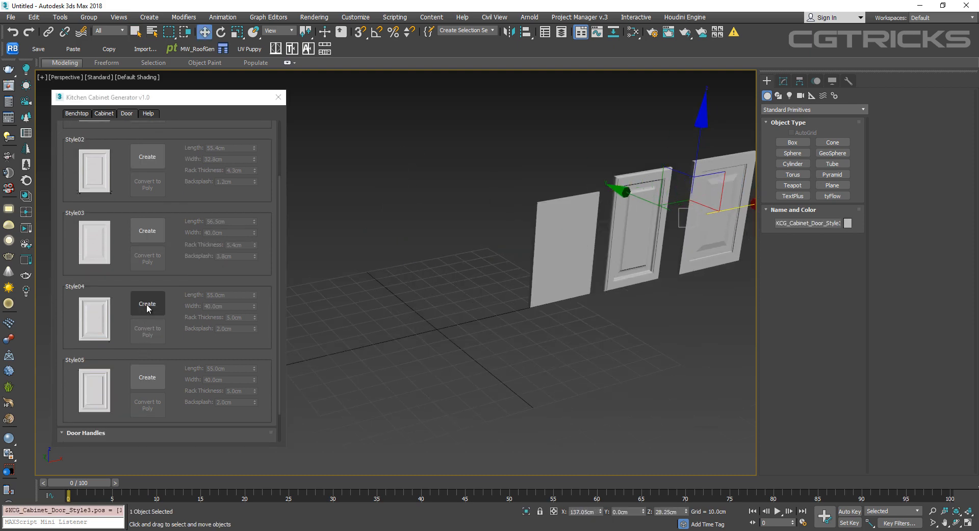
Create a Style04 door with rack thickness 7 cm and backsplash 3.7 cm, and convert it to poly.
click(146, 304)
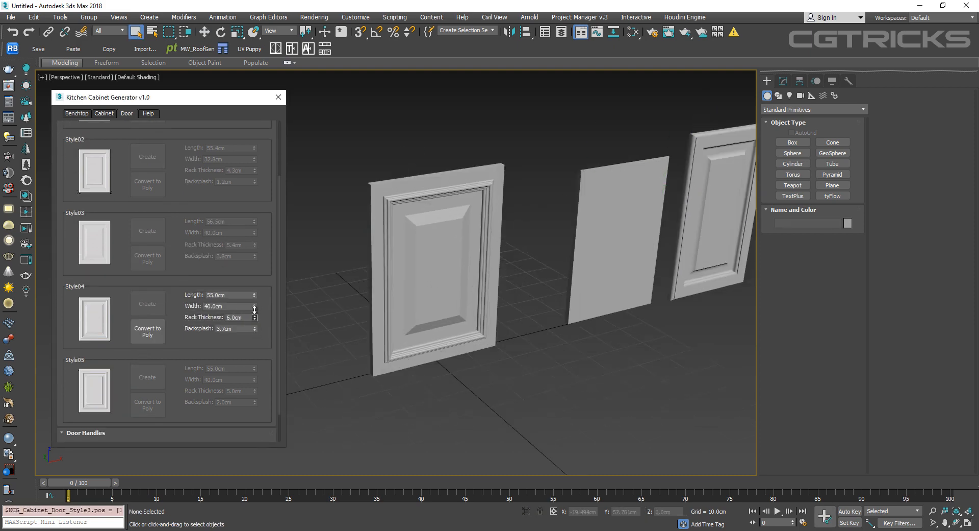
drag(255, 309, 255, 304)
click(161, 334)
scroll(162, 330, down, 1)
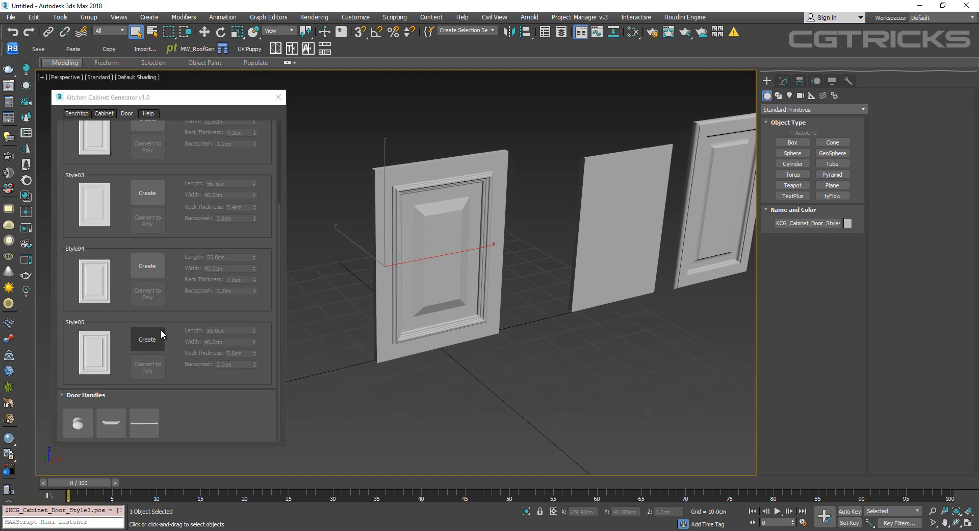
Try the knob and the short pull handle in turn at the base of the Style04 door, removing each one.
click(82, 422)
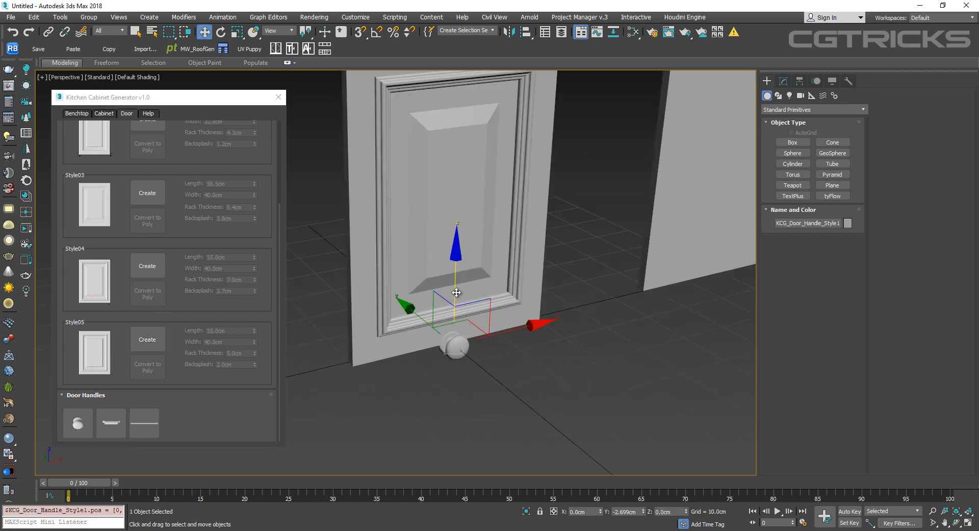
drag(507, 322, 500, 325)
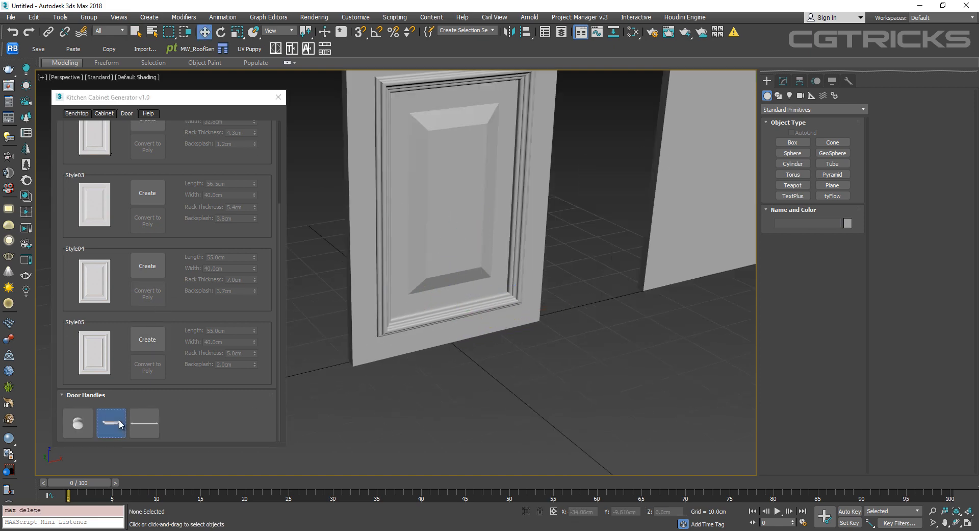
click(121, 424)
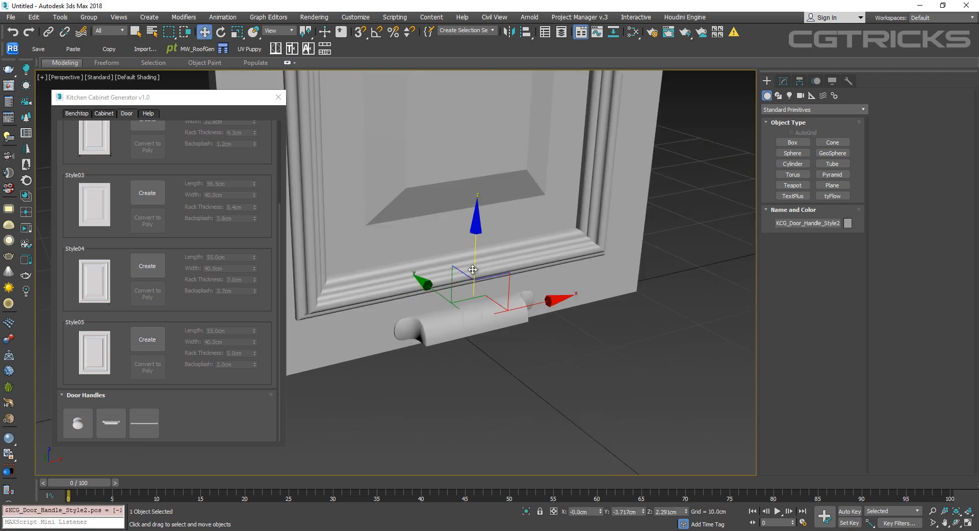
drag(473, 270, 437, 289)
scroll(457, 302, down, 4)
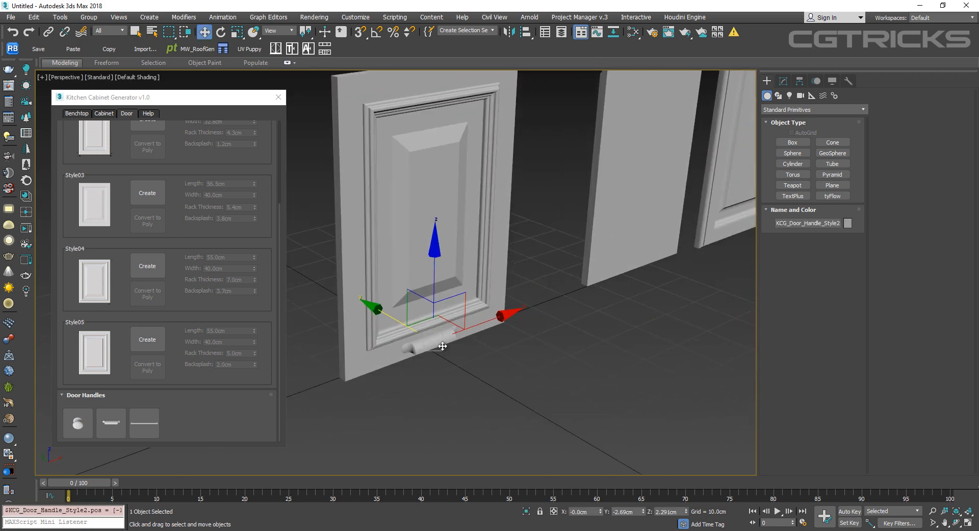
Add the long bar door handle, position it in front of the Style04 door near its base, and toggle the grid display.
click(148, 424)
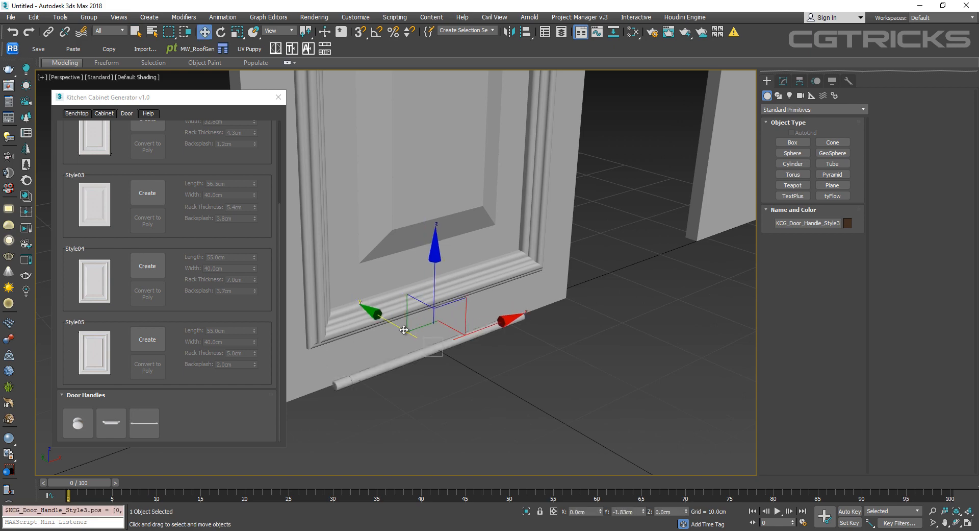
drag(406, 329, 406, 328)
drag(440, 303, 439, 289)
scroll(440, 288, down, 3)
alt+middle_drag(490, 321, 538, 337)
key(g)
scroll(539, 338, down, 3)
middle_drag(602, 278, 556, 344)
click(562, 360)
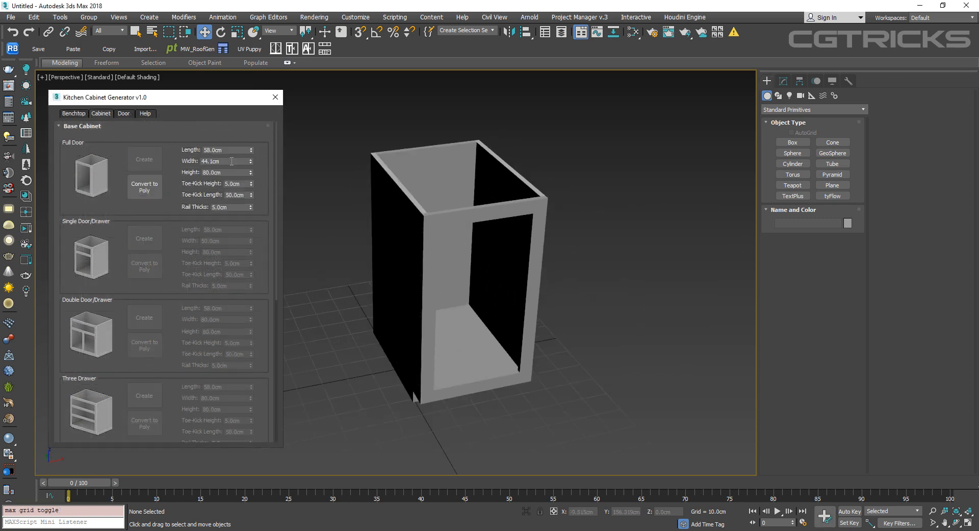
Set the Full Door cabinet's width to 60 cm, show edged faces, and move the cabinet along X, converted to poly.
double_click(231, 161)
text(60)
key(Return)
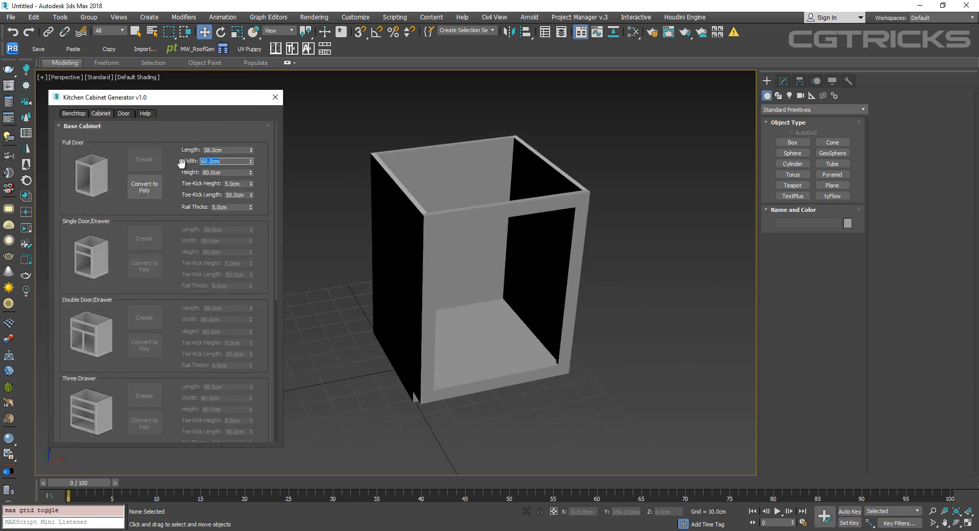
key(F4)
alt+middle_drag(452, 296, 455, 274)
click(158, 197)
drag(432, 307, 645, 293)
click(366, 352)
Create a Single Door/Drawer cabinet 40 cm wide, convert it to poly, and snap it against the side of the Full Door cabinet.
click(144, 237)
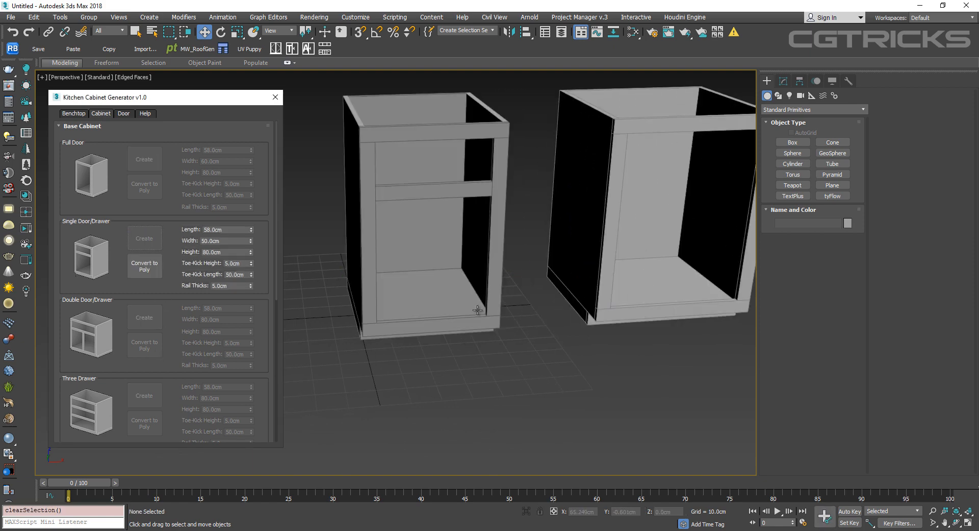
key(BackSpace)
key(BackSpace)
text(40)
key(Return)
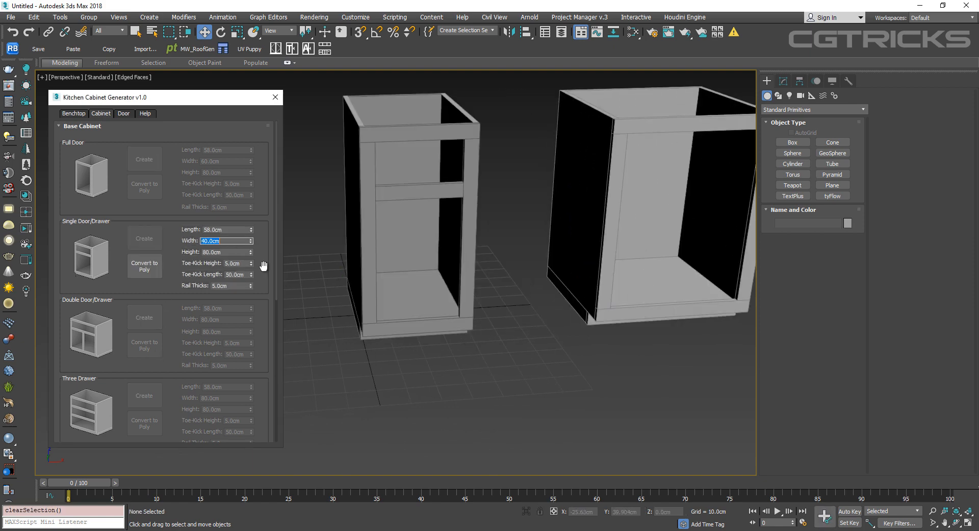
click(406, 322)
drag(430, 308, 562, 313)
scroll(571, 333, up, 5)
key(s)
scroll(562, 313, down, 10)
key(s)
click(431, 353)
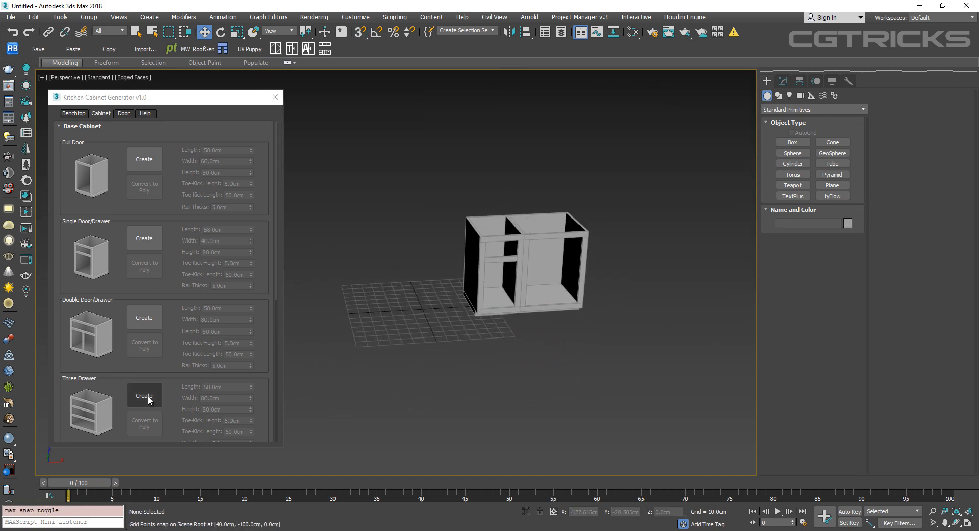
Create a Three Drawer cabinet and snap it against the free side of the Full Door cabinet.
click(145, 396)
scroll(150, 390, down, 1)
scroll(515, 260, up, 4)
drag(387, 373, 733, 362)
scroll(627, 352, up, 4)
key(s)
drag(616, 323, 498, 334)
scroll(498, 335, down, 8)
click(515, 380)
alt+middle_drag(515, 306, 551, 321)
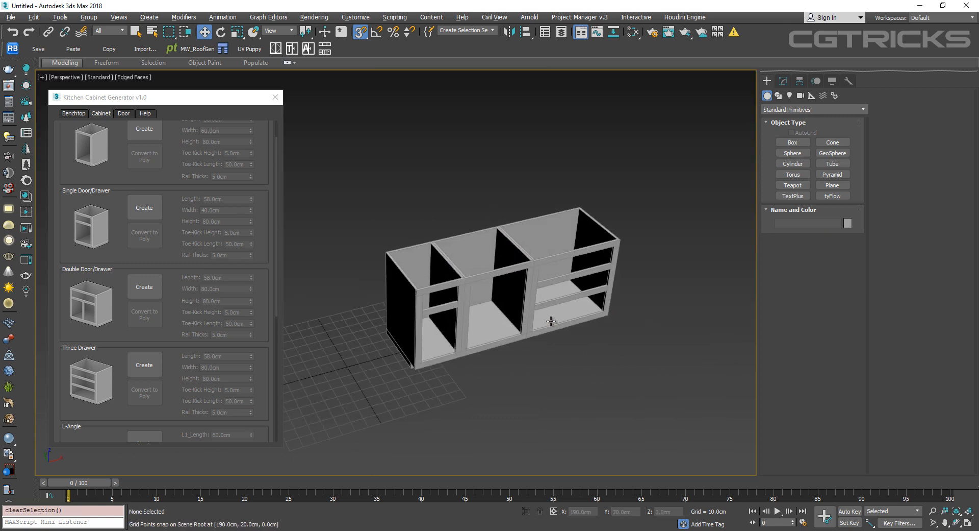
Measure the cabinet row's overall length along its top rear edge with a snapped Tape helper, and delete the tape.
scroll(551, 321, up, 3)
key(s)
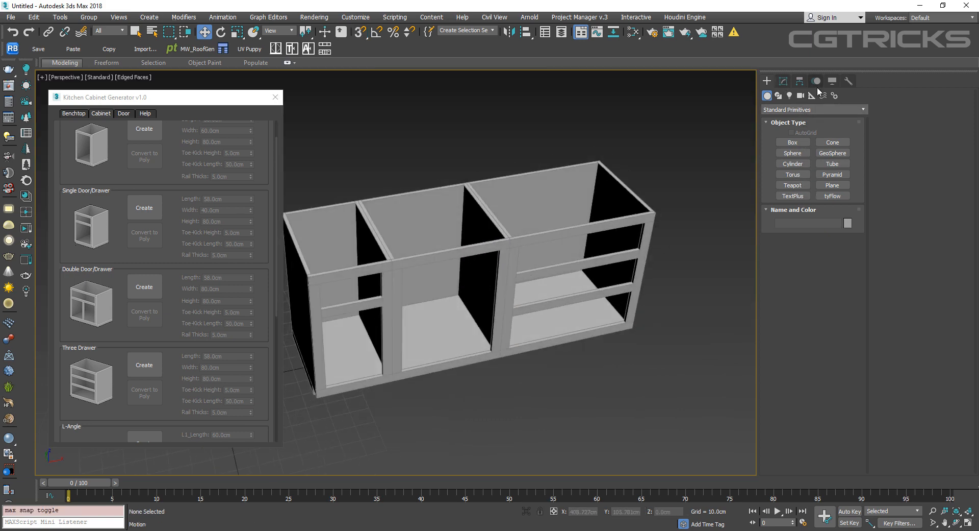
click(795, 188)
middle_drag(282, 199, 296, 200)
key(s)
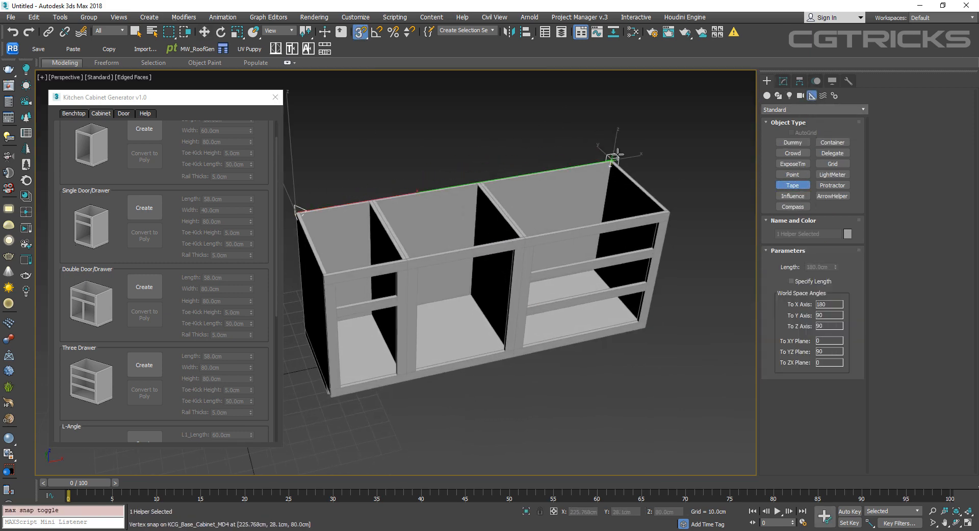
middle_drag(648, 169, 652, 174)
right_click(671, 169)
key(Delete)
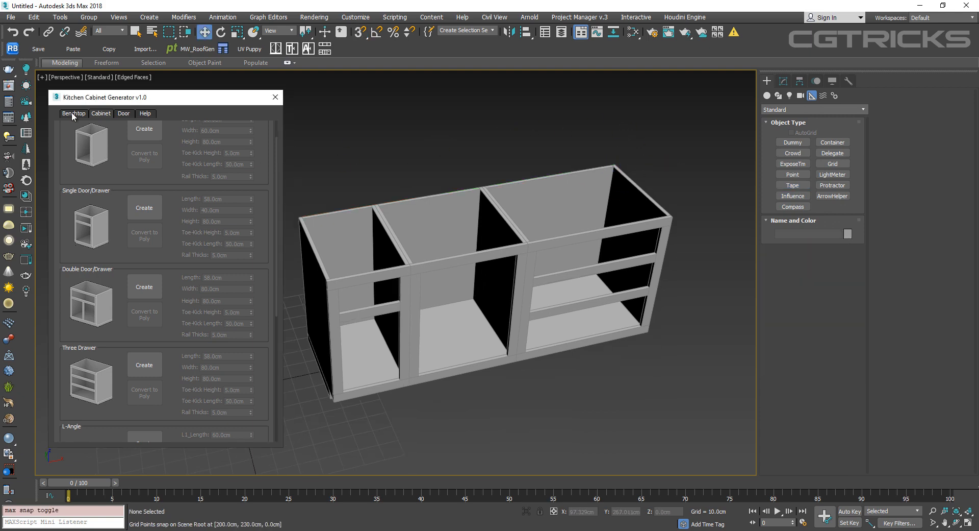
Create a Module01 benchtop with a benchtop length of 180 cm.
click(71, 113)
click(153, 162)
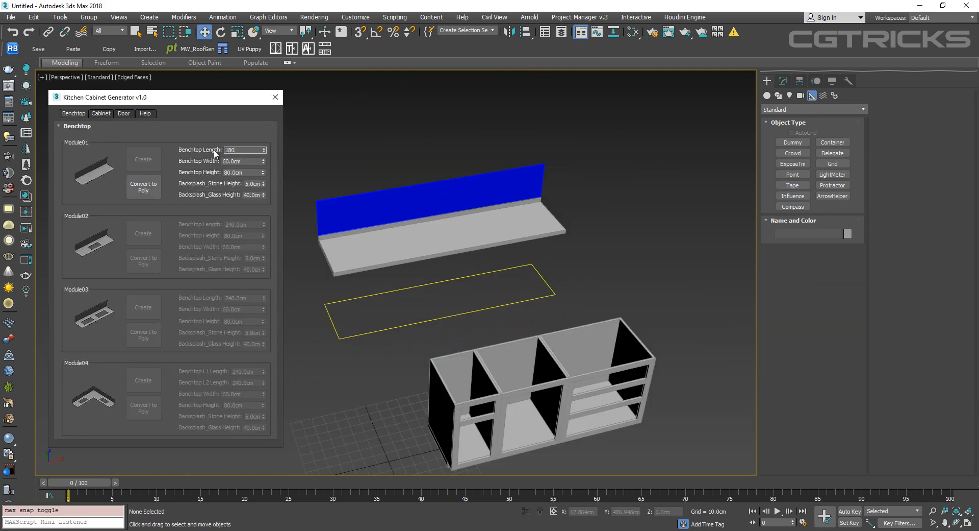
middle_drag(571, 305, 584, 250)
Select the three base cabinets and move them together beneath the benchtop, snapping to its floor outline.
drag(586, 253, 502, 327)
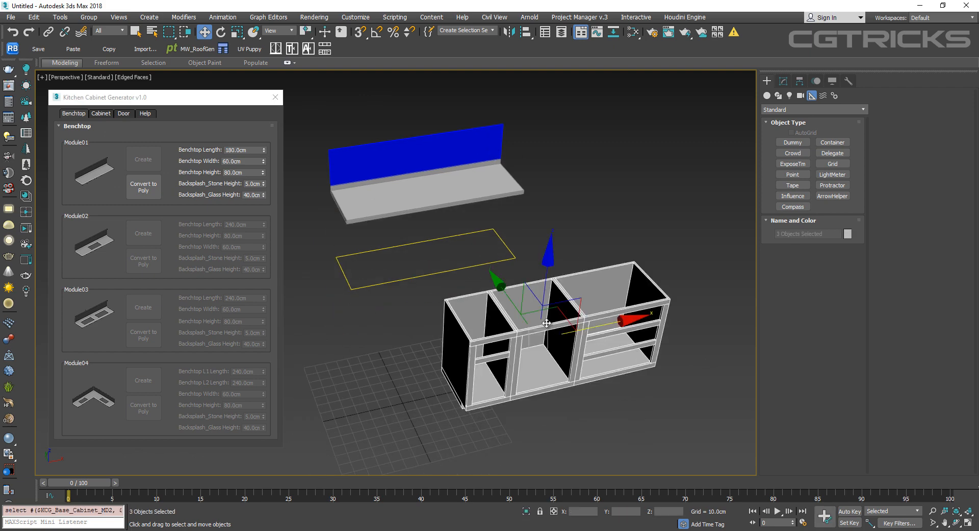
alt+middle_drag(505, 329, 581, 344)
scroll(532, 383, up, 3)
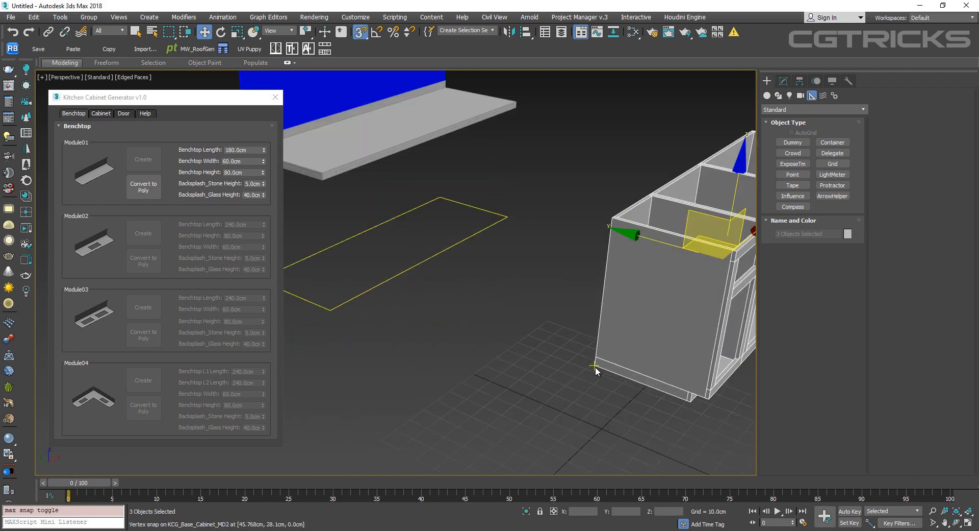
scroll(595, 366, down, 3)
drag(494, 357, 380, 310)
scroll(418, 275, up, 4)
Adjust the three cabinets with vertex snapping so their rear base corner meets the corner of the benchtop's floor outline.
alt+middle_drag(439, 255, 352, 217)
alt+middle_drag(531, 223, 898, 283)
key(z)
scroll(436, 339, up, 4)
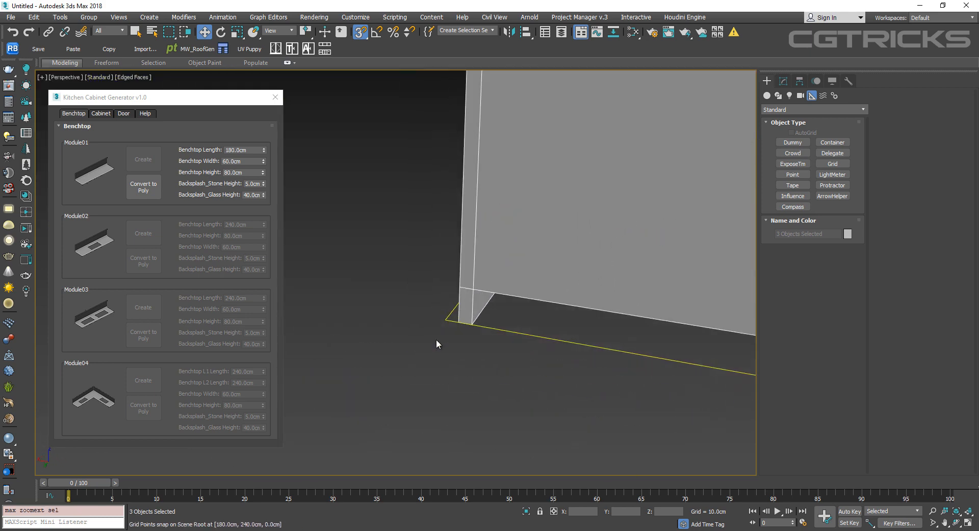
drag(463, 309, 446, 305)
scroll(445, 305, down, 5)
alt+middle_drag(598, 345, 466, 339)
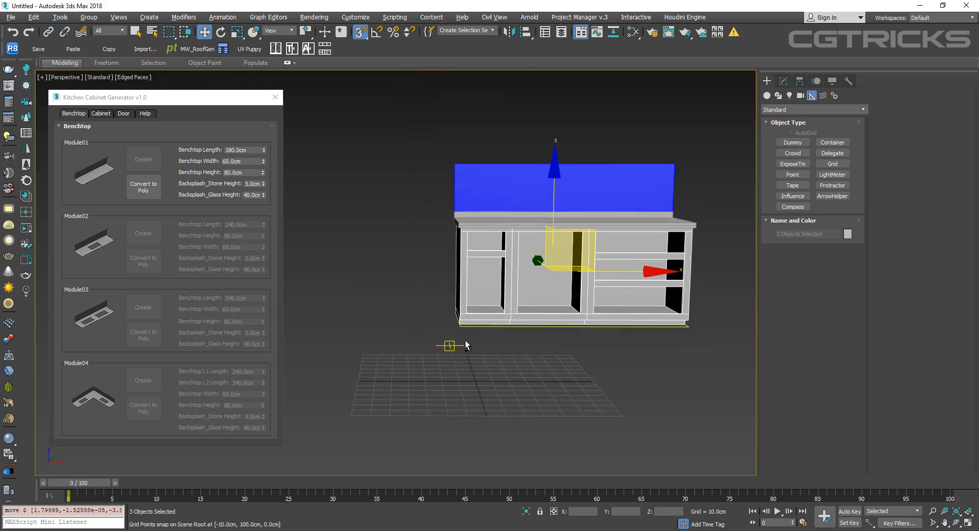
key(s)
alt+middle_drag(601, 316, 592, 342)
click(640, 360)
Set the benchtop's stone backsplash height to 10 cm and convert the benchtop to poly.
scroll(510, 296, up, 2)
mouse_move(485, 286)
alt+middle_down()
mouse_move(529, 268)
mouse_move(545, 280)
mouse_move(503, 284)
alt+middle_up()
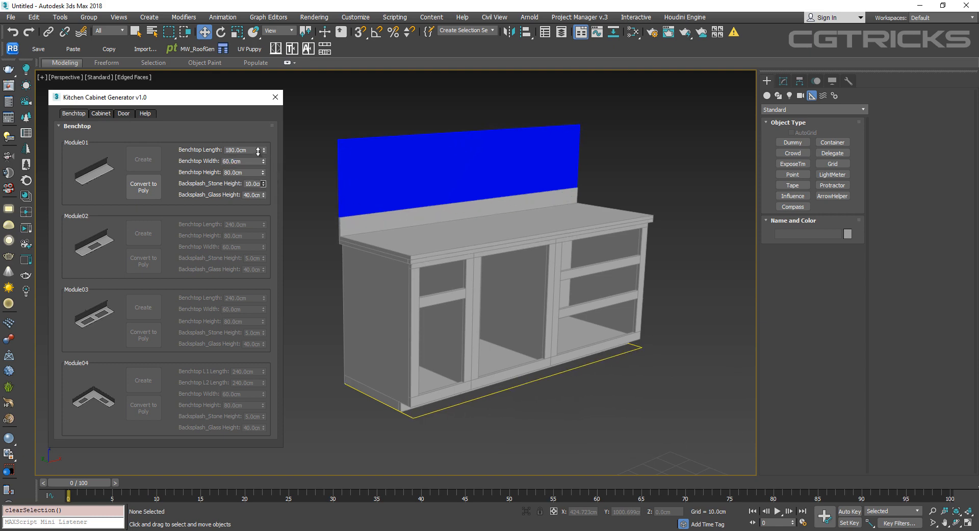
click(148, 187)
alt+middle_drag(509, 236, 475, 275)
click(663, 306)
key(F4)
key(F4)
Open the door generator, measure the single-door cabinet's front height with a Tape helper, and delete the tape.
click(102, 113)
click(124, 114)
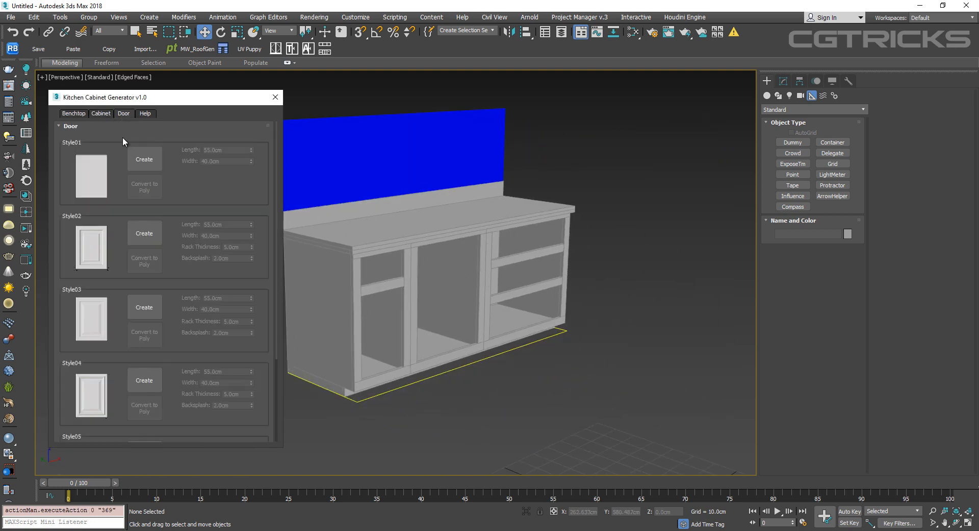
scroll(119, 293, down, 3)
scroll(222, 298, up, 3)
alt+middle_drag(383, 285, 442, 250)
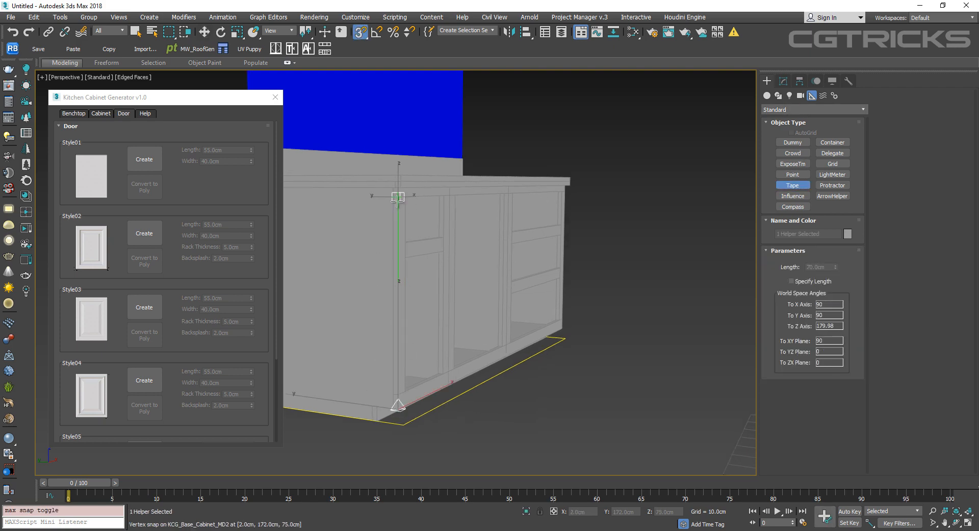
key(w)
key(Delete)
Create a Style01 door 72 cm long and 40 cm wide, and convert it to poly.
click(158, 166)
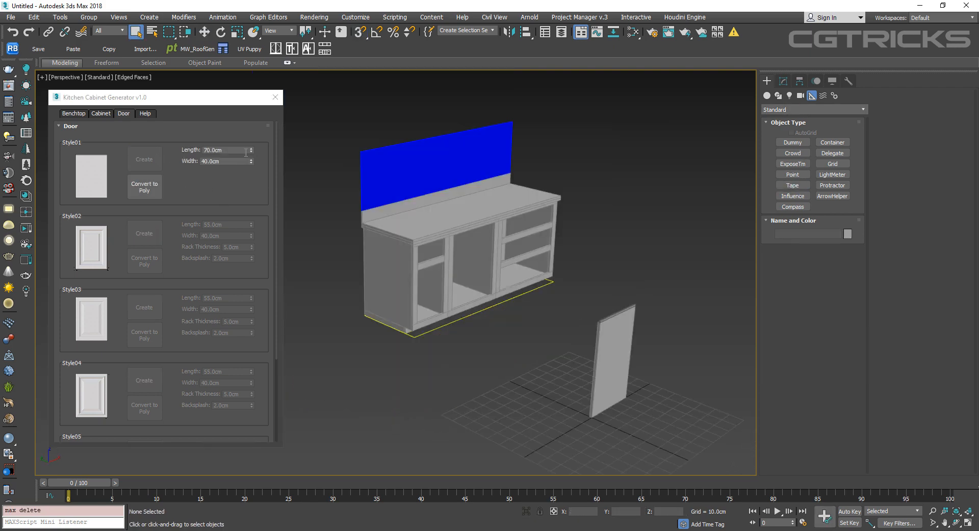
click(145, 187)
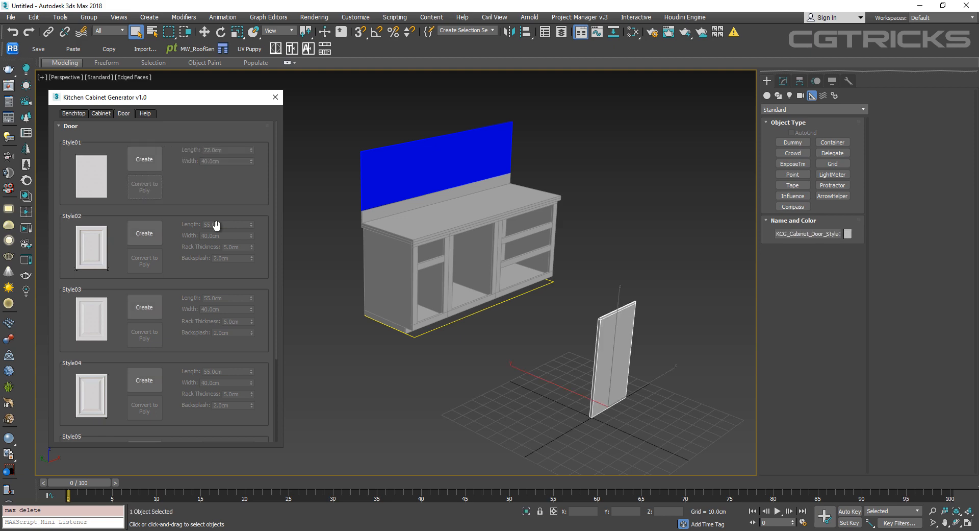
Move the door to the single-door cabinet and align its Y maximum with the cabinet's Y minimum.
scroll(594, 427, up, 3)
key(s)
middle_drag(596, 391, 599, 403)
key(w)
click(594, 431)
click(594, 431)
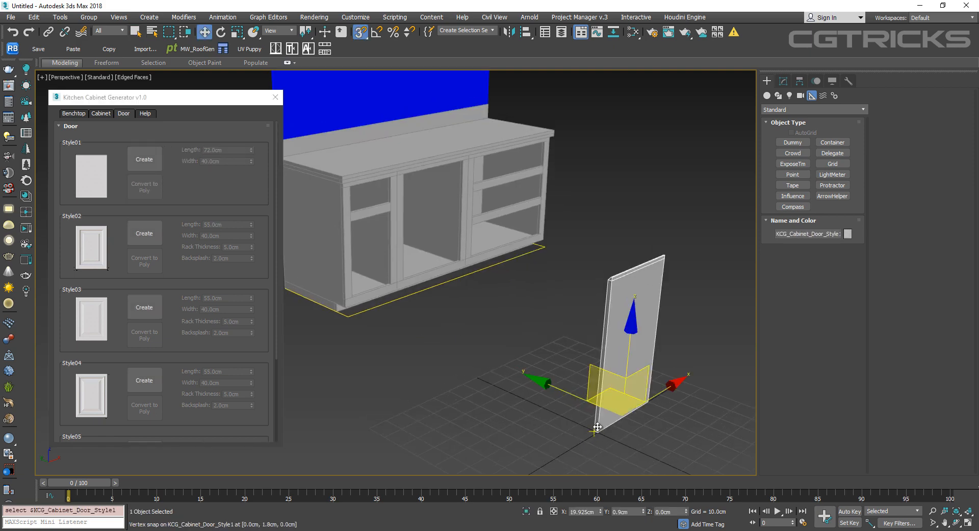
key(alt+a)
click(371, 262)
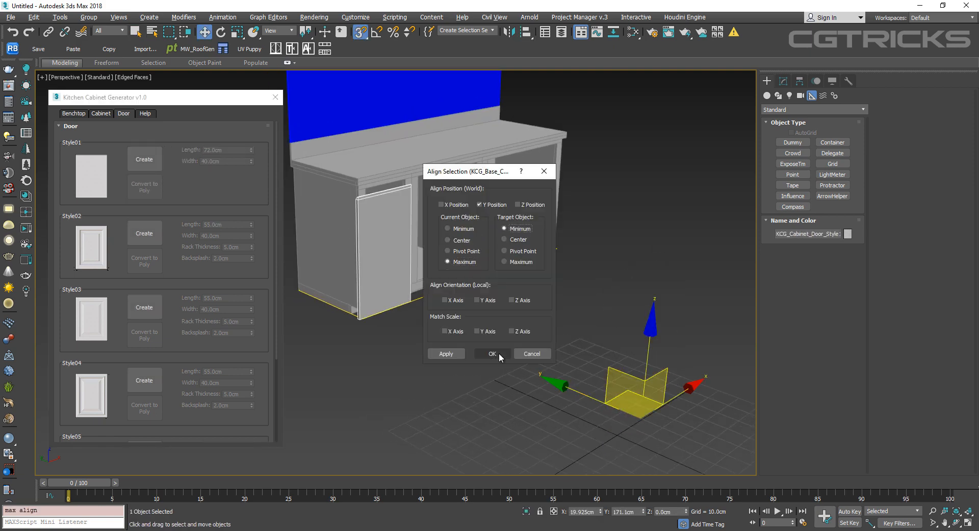
click(498, 353)
Snap the door's lower rear corner onto the lower front corner of the single-door cabinet.
key(s)
scroll(396, 402, up, 8)
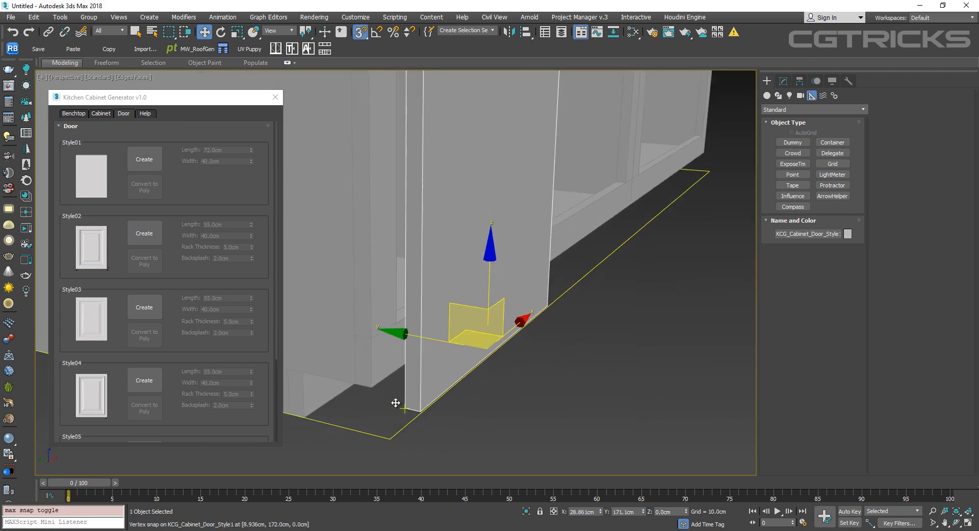
drag(396, 402, 371, 387)
scroll(455, 273, down, 5)
mouse_move(455, 274)
alt+middle_down()
mouse_move(457, 236)
mouse_move(533, 299)
mouse_move(428, 298)
alt+middle_up()
key(s)
Copy the door along X to about 62.6 cm and widen the copy by moving its far-edge vertices to about X 101.7 cm.
scroll(410, 313, up, 3)
shift+drag(387, 367, 512, 367)
click(504, 315)
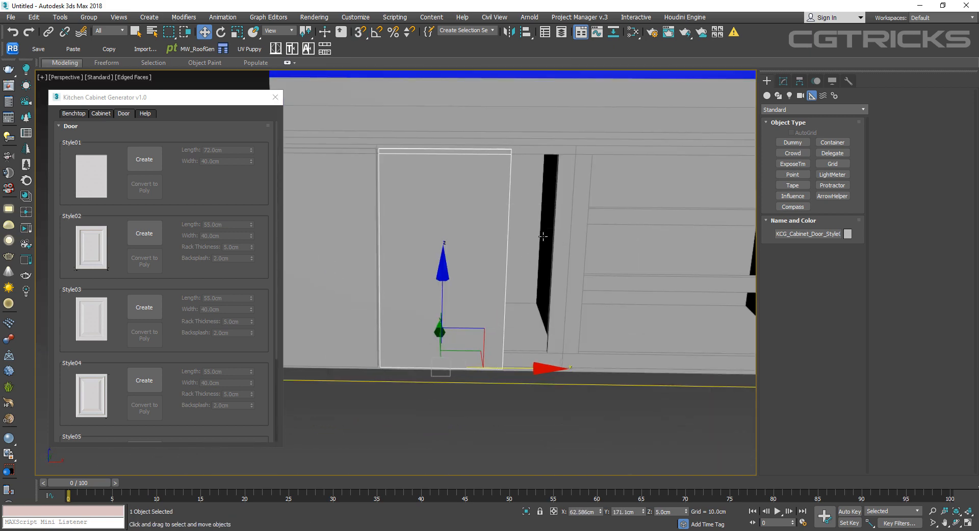
middle_drag(543, 236, 470, 237)
key(1)
drag(421, 132, 470, 391)
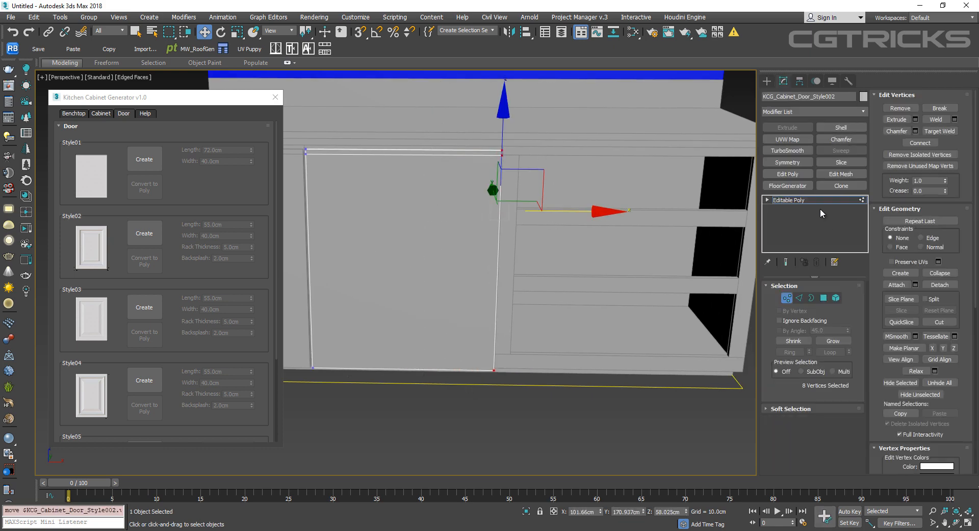
click(820, 200)
Measure the three-drawer cabinet's width along its lower front edge with a snapped Tape helper.
scroll(473, 255, down, 3)
alt+middle_drag(473, 255, 424, 263)
scroll(484, 273, down, 3)
click(767, 81)
click(793, 186)
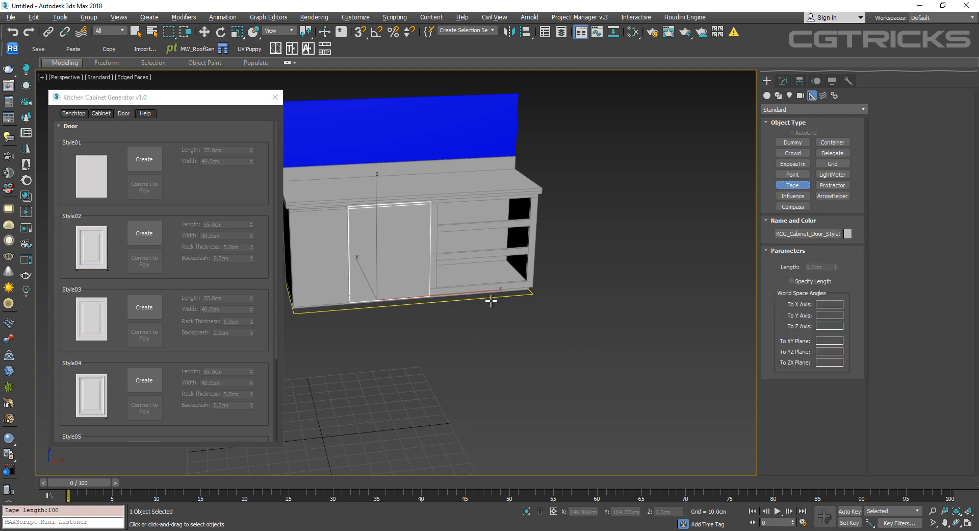
scroll(491, 301, up, 5)
key(s)
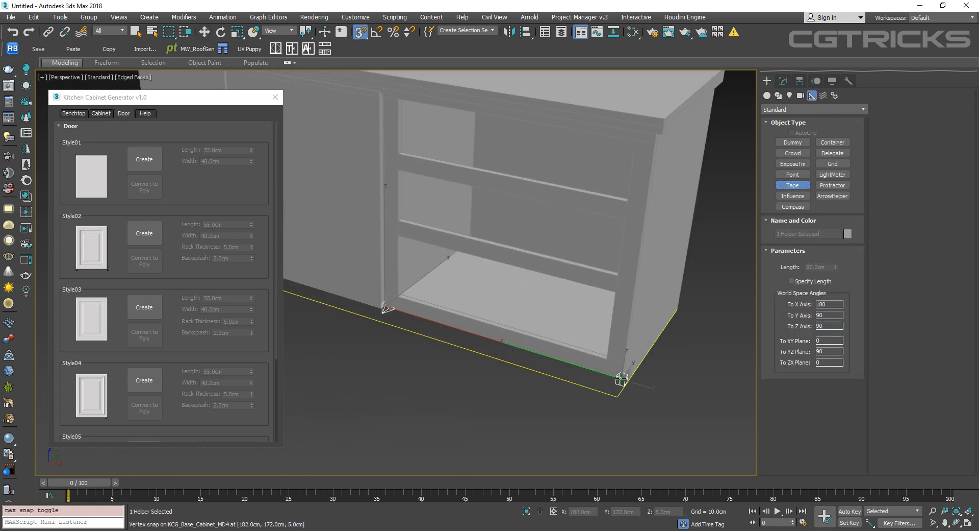
right_click(621, 378)
right_click(621, 379)
Create a Style01 door 80 cm wide and 30 cm long as a drawer front, and convert it to poly.
scroll(525, 308, down, 4)
alt+middle_drag(525, 308, 571, 306)
click(145, 157)
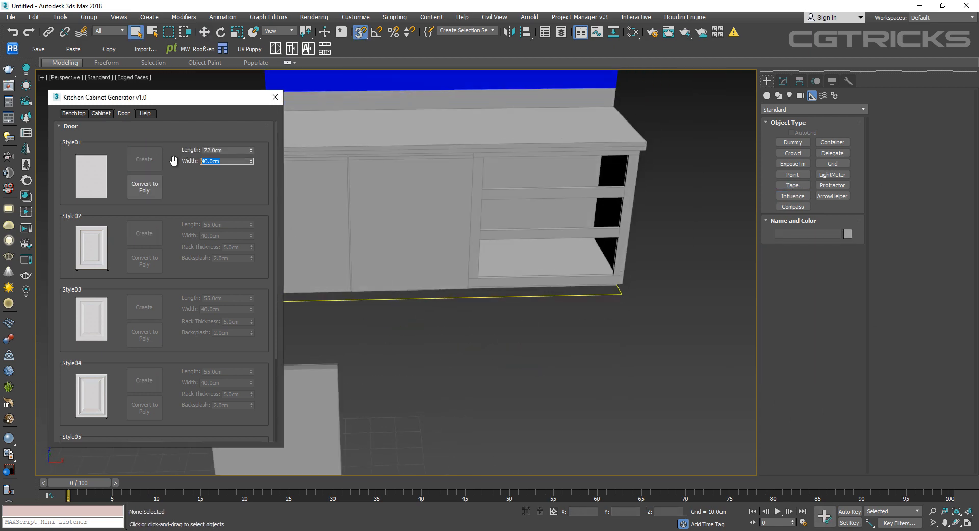
text(80)
key(Return)
scroll(503, 304, down, 3)
text(30)
key(Return)
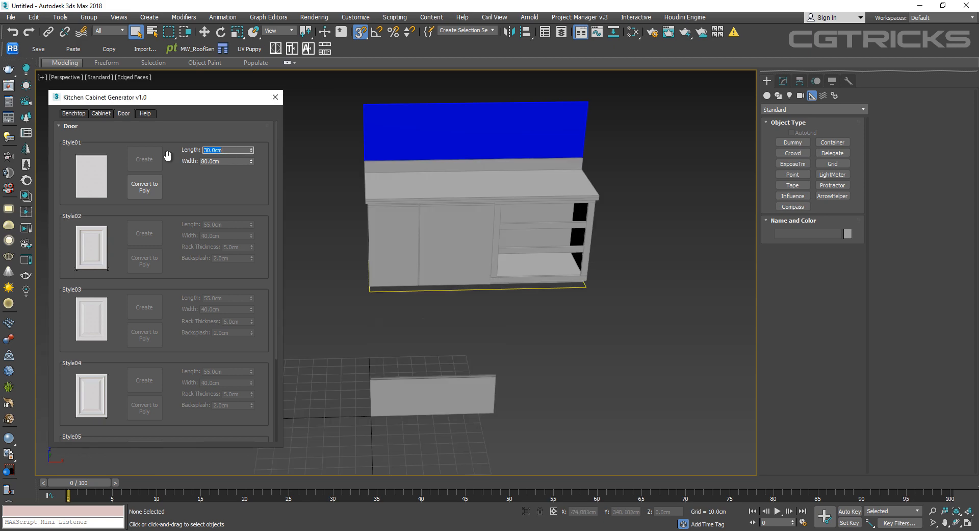
click(146, 187)
Move the drawer front over to the three-drawer cabinet and align it in Y with the cabinet's front.
key(w)
scroll(520, 363, up, 3)
alt+middle_drag(533, 353, 464, 285)
scroll(451, 315, down, 4)
key(s)
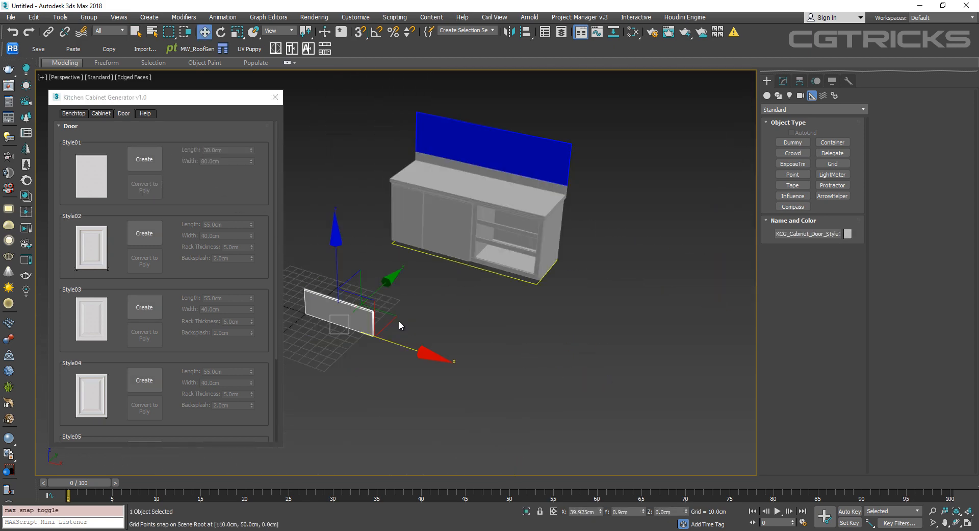
drag(356, 319, 482, 294)
scroll(482, 294, up, 5)
key(alt+a)
click(457, 183)
click(497, 354)
Snap the drawer front's lower rear corner onto the lower front corner of the three-drawer cabinet.
scroll(504, 281, up, 4)
alt+middle_drag(535, 341, 463, 360)
key(s)
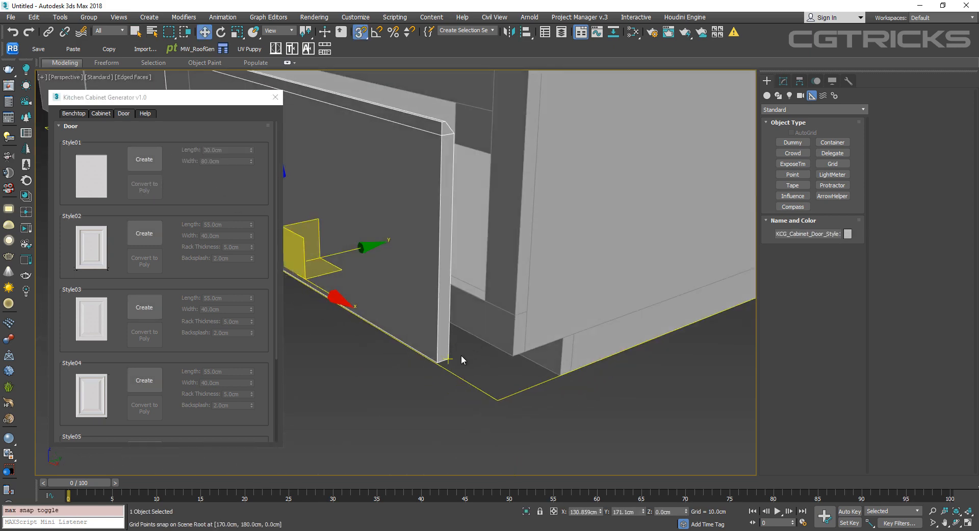
drag(451, 359, 513, 355)
scroll(496, 328, down, 4)
mouse_move(496, 328)
alt+middle_down()
mouse_move(555, 248)
mouse_move(556, 273)
mouse_move(484, 307)
mouse_move(478, 321)
alt+middle_up()
key(s)
Copy the drawer front up to about Z 35.3 cm and lower the copy's top-edge vertices to about Z 55.9 cm.
shift+drag(472, 317, 490, 207)
click(493, 312)
key(1)
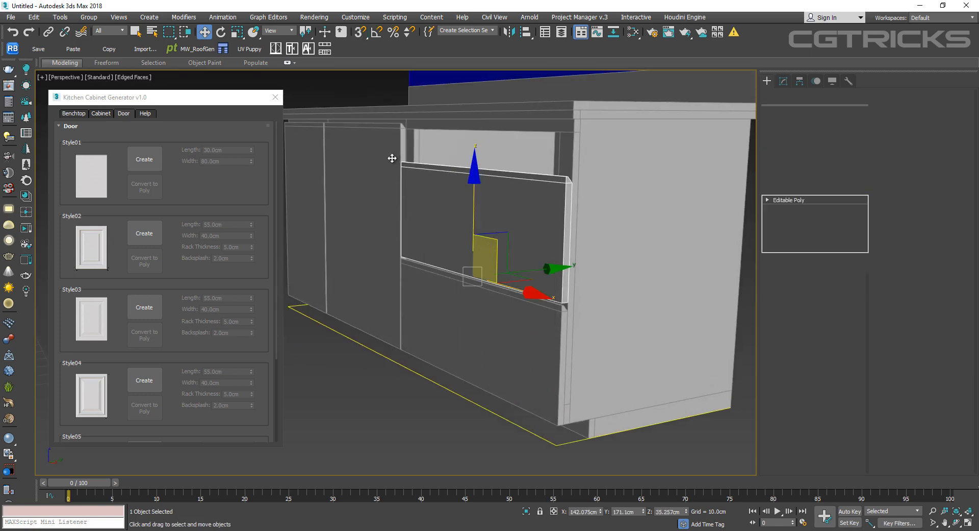
drag(388, 155, 598, 211)
middle_drag(483, 112, 484, 136)
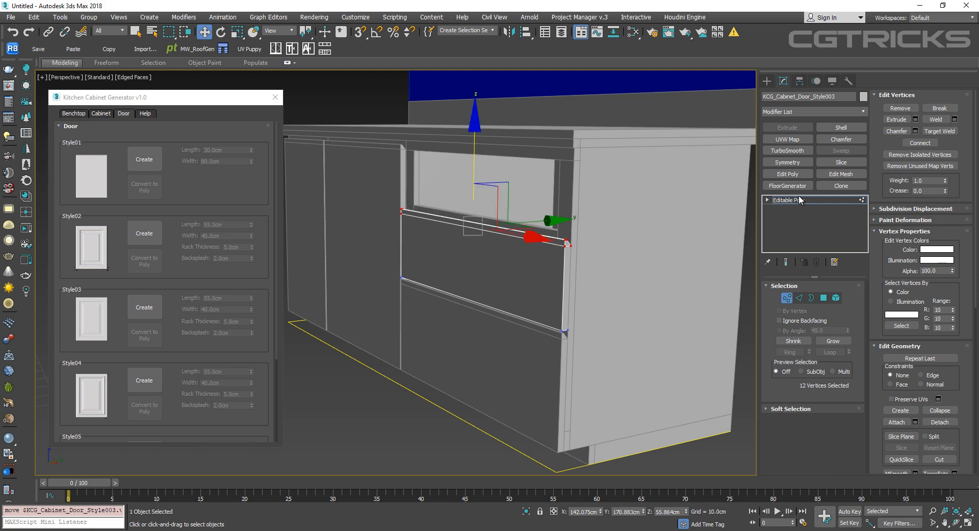
click(801, 200)
Copy the middle drawer front up about 22.5 cm and lower the copy's top-edge vertices by about 3.8 cm.
middle_drag(494, 218, 493, 268)
shift+drag(473, 267, 487, 188)
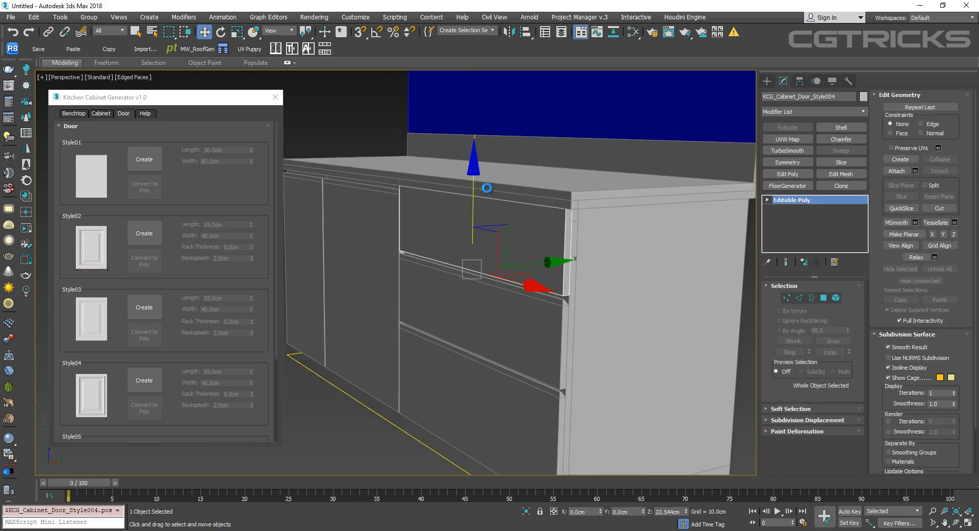
click(491, 312)
key(1)
drag(475, 129, 478, 142)
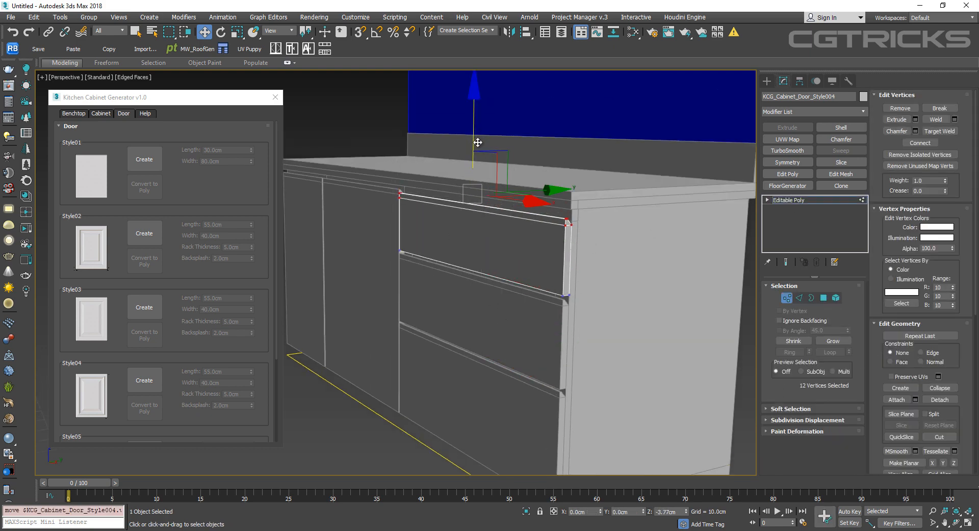
key(1)
Create the long bar door handle, the third handle style, and select it in the scene.
scroll(561, 265, down, 5)
alt+middle_drag(505, 304, 553, 317)
click(594, 327)
mouse_move(457, 288)
alt+middle_down()
mouse_move(537, 303)
mouse_move(456, 298)
alt+middle_up()
key(F4)
alt+middle_drag(533, 306, 534, 302)
scroll(171, 360, down, 5)
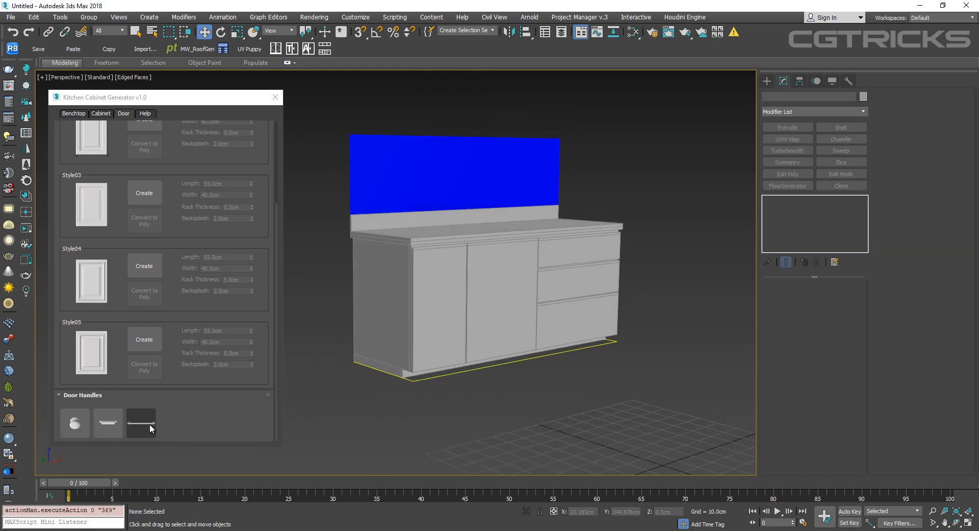
click(150, 425)
scroll(592, 383, down, 3)
scroll(594, 373, up, 8)
middle_drag(592, 297, 589, 356)
key(F4)
click(588, 356)
scroll(602, 286, down, 5)
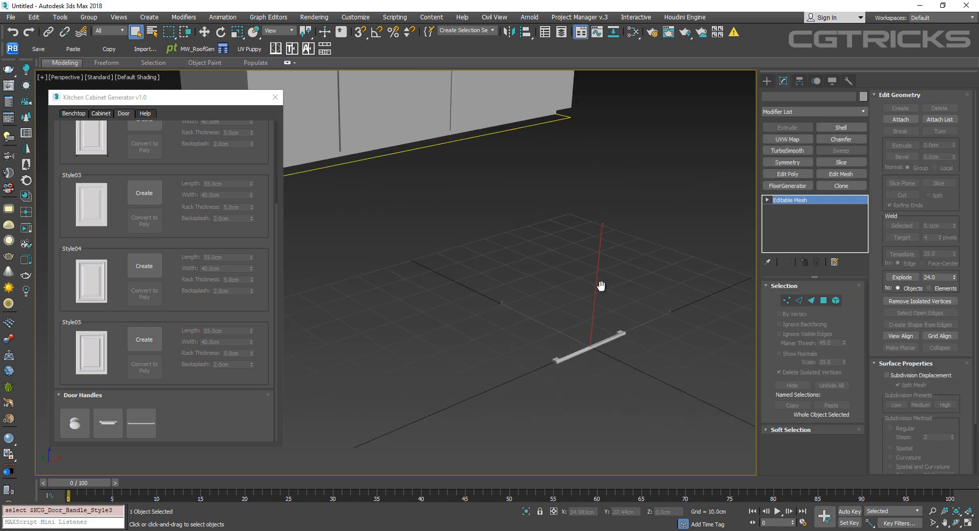
Move the bar handle in the front view onto the cabinet doors at about X 52.3, Z 43.8 cm.
middle_drag(602, 286, 613, 301)
key(w)
key(f)
key(F4)
scroll(602, 301, down, 5)
key(g)
middle_drag(656, 256, 503, 295)
drag(442, 314, 591, 239)
scroll(565, 259, up, 4)
middle_drag(559, 263, 609, 259)
drag(642, 237, 457, 292)
middle_drag(474, 317, 527, 291)
Rotate the bar handle upright with angle snap and copy it across the door gap onto the neighbouring door.
key(a)
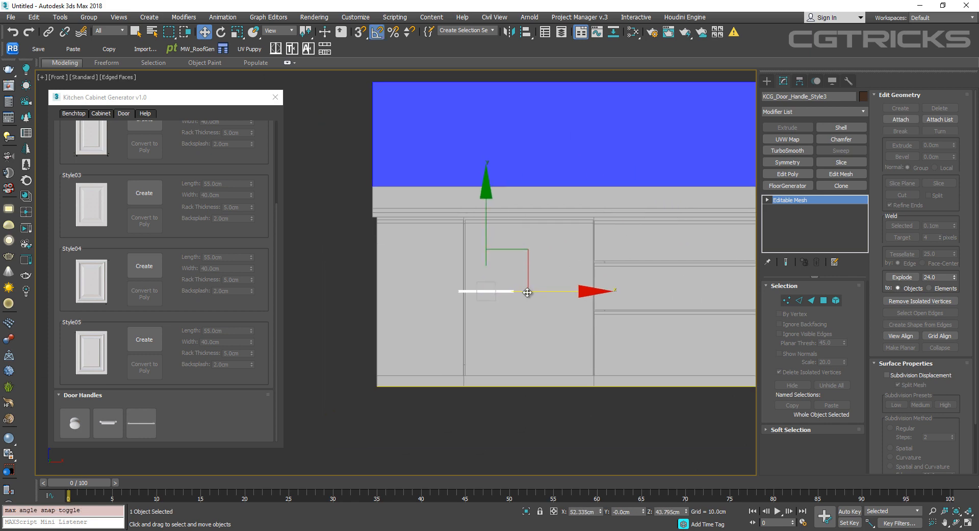
key(e)
drag(613, 296, 613, 297)
key(w)
scroll(561, 286, up, 3)
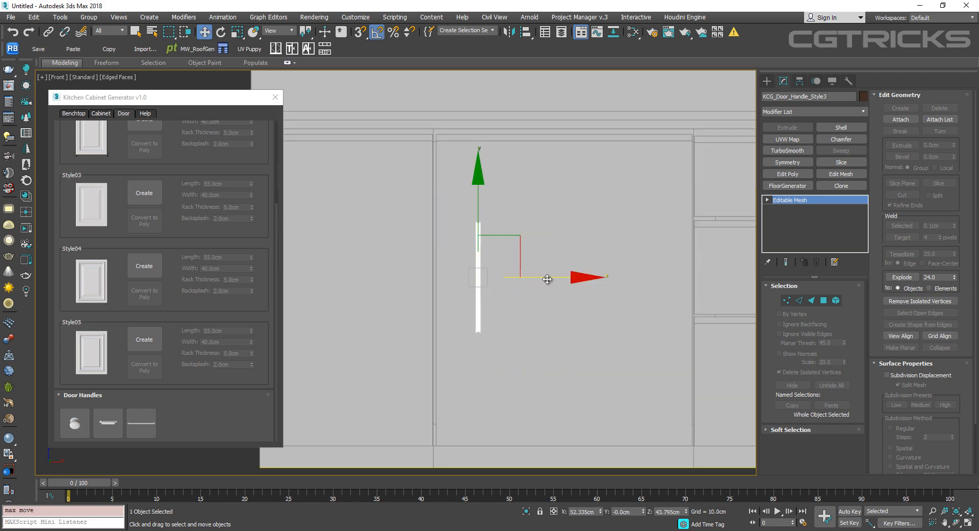
shift+drag(510, 211, 481, 211)
key(Return)
Move both bar handles together in Y so their mounts sit against the front of the doors.
ctrl+click(449, 242)
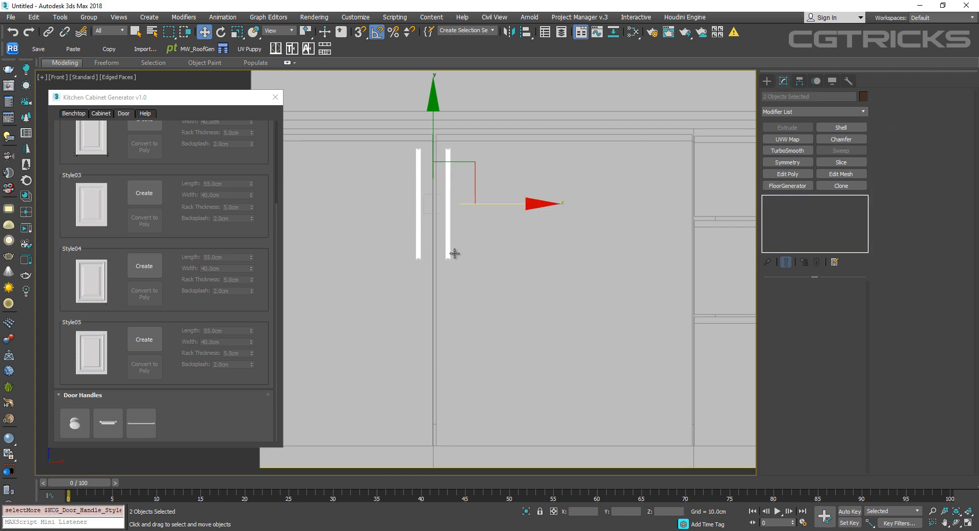
alt+middle_drag(452, 252, 586, 301)
middle_drag(497, 273, 651, 358)
drag(606, 359, 343, 240)
key(z)
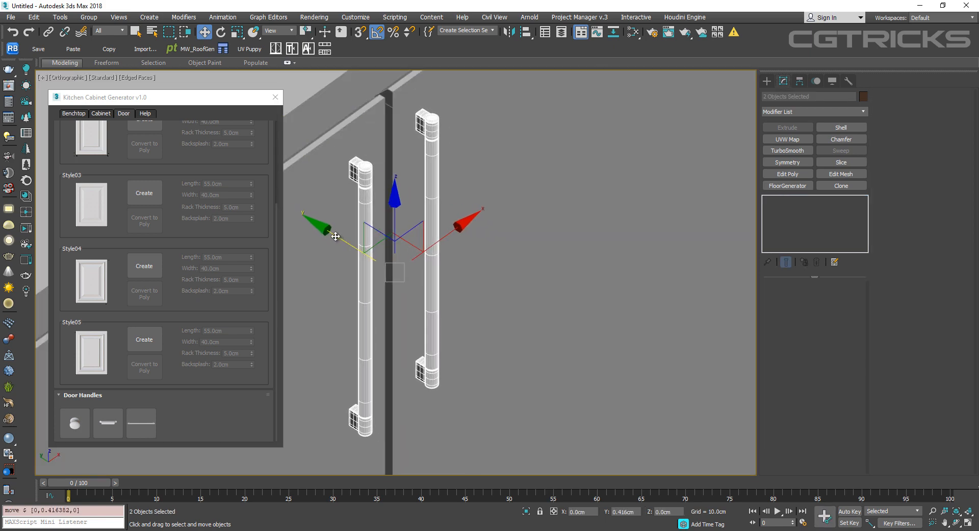
key(F4)
scroll(430, 245, down, 10)
mouse_move(518, 265)
alt+middle_down()
mouse_move(437, 267)
mouse_move(531, 258)
alt+middle_up()
key(p)
key(z)
scroll(531, 258, down, 10)
click(566, 341)
alt+middle_drag(563, 294, 475, 347)
key(F4)
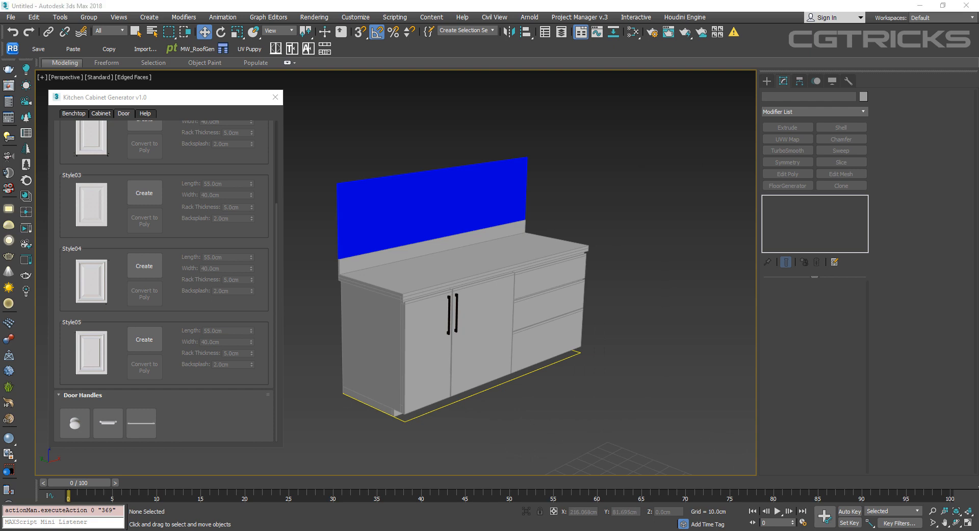
Create the short pull handle, the second handle style, at the scene origin.
click(110, 424)
scroll(549, 368, down, 4)
middle_drag(572, 463, 558, 429)
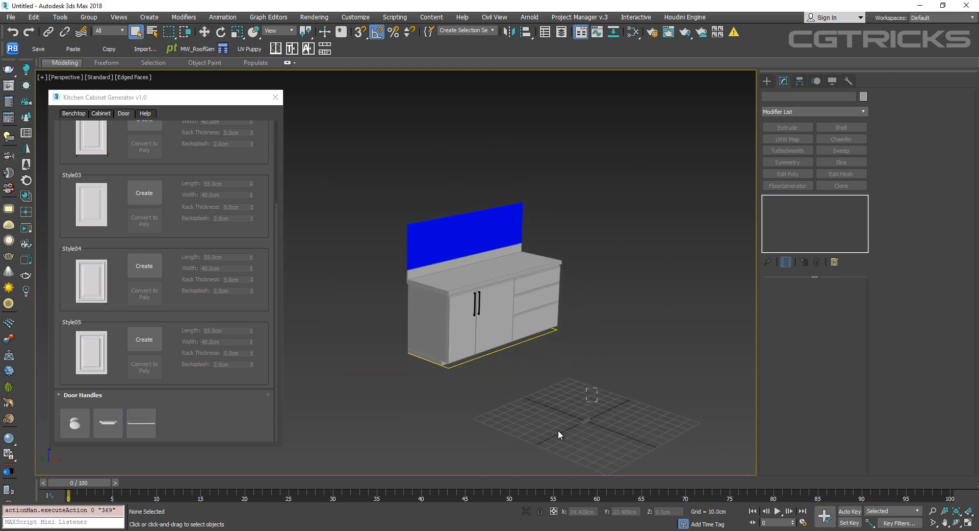
scroll(614, 394, up, 3)
Move the pull handle in the front view to the middle of the top drawer front.
key(w)
key(f)
key(g)
key(z)
scroll(609, 351, down, 9)
middle_drag(608, 349, 408, 334)
scroll(368, 337, down, 1)
drag(433, 300, 597, 207)
scroll(600, 238, up, 3)
Align the pull handle in depth with the face of the top drawer front.
key(p)
key(z)
scroll(596, 277, down, 6)
alt+middle_drag(480, 286, 640, 365)
key(alt+a)
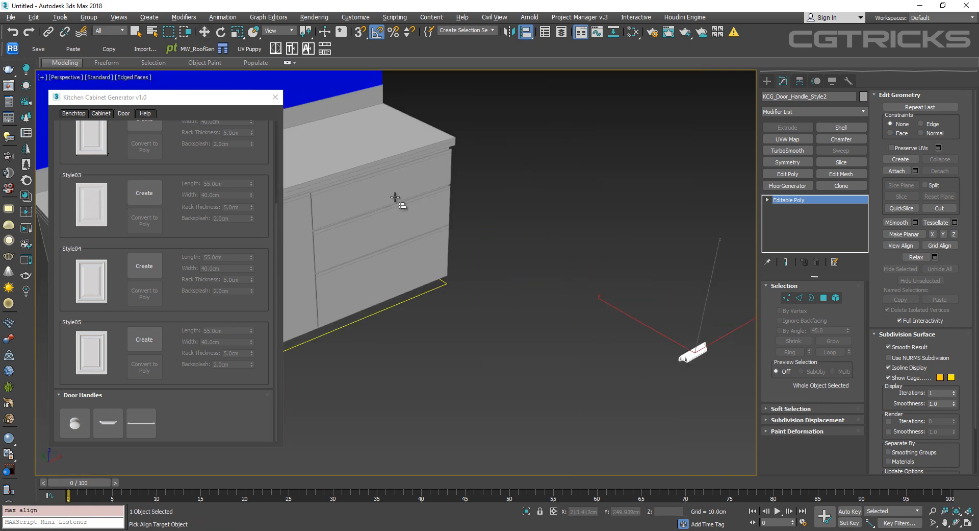
click(400, 200)
click(493, 354)
Copy the pull handle straight down onto the middle drawer front at about Z 52.4 cm.
key(z)
scroll(482, 229, down, 6)
middle_drag(482, 228, 484, 199)
mouse_move(483, 132)
shift+mouse_down()
mouse_move(480, 230)
mouse_move(480, 212)
shift+mouse_up()
click(511, 299)
key(F4)
scroll(531, 221, down, 2)
mouse_move(531, 221)
alt+middle_down()
mouse_move(470, 258)
mouse_move(494, 227)
mouse_move(518, 242)
mouse_move(527, 277)
alt+middle_up()
scroll(527, 277, down, 5)
scroll(527, 277, up, 3)
key(F4)
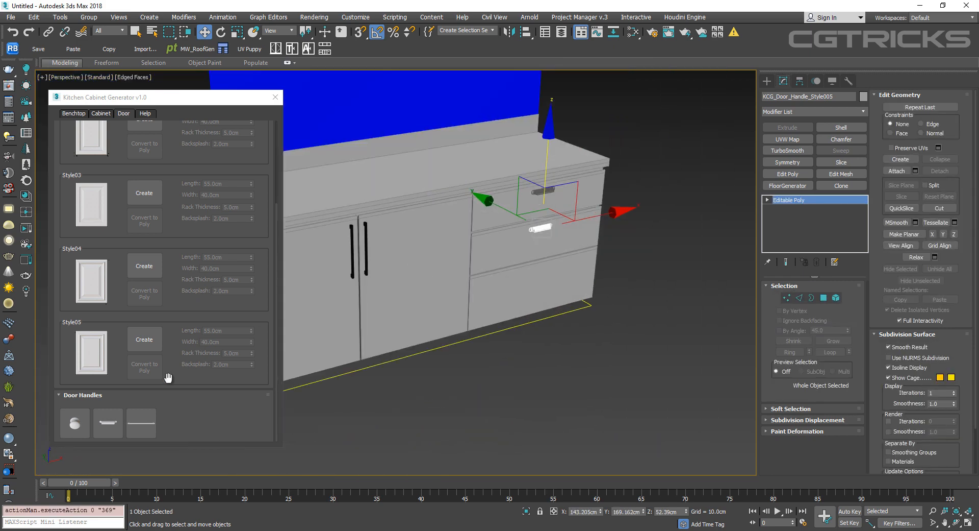
Create the round knob, the first door handle style, and select it in the scene.
click(75, 423)
key(q)
scroll(550, 306, down, 8)
drag(544, 367, 490, 396)
Move the knob in the front view onto the bottom drawer front at about X 142.9, Z 28.7 cm.
key(w)
key(f)
key(z)
scroll(570, 308, down, 10)
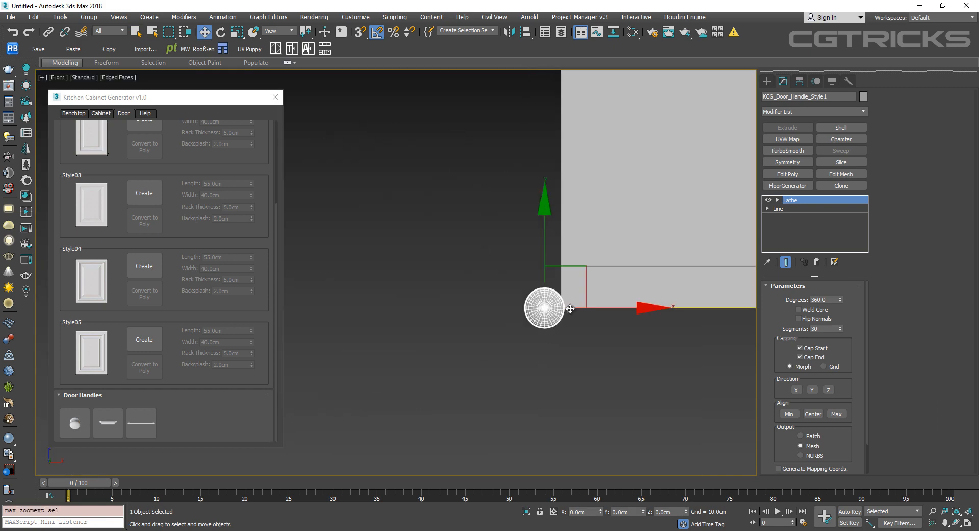
middle_drag(571, 308, 320, 417)
drag(356, 376, 652, 319)
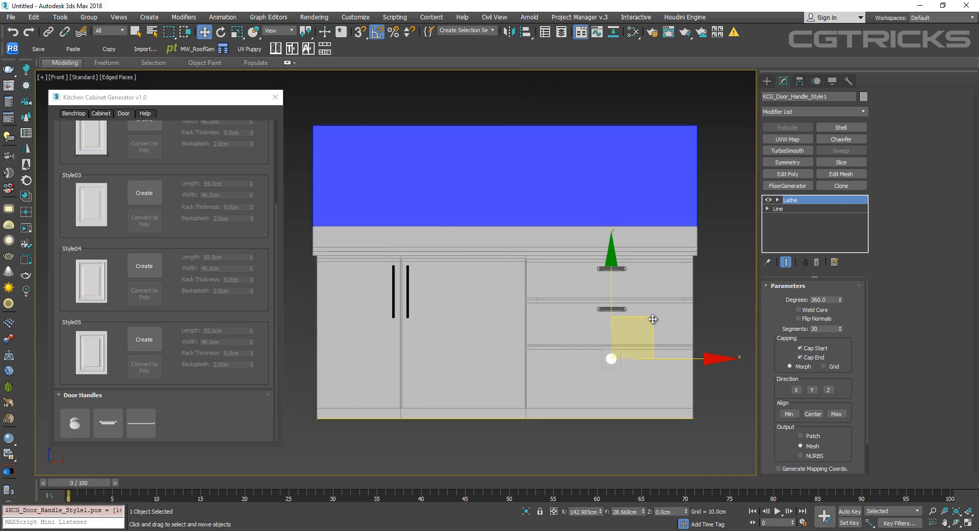
Align the knob in depth with the drawer fronts so it sits on the bottom drawer's face.
key(p)
key(z)
scroll(625, 322, down, 10)
alt+middle_drag(625, 322, 538, 309)
key(alt+a)
click(423, 171)
click(492, 354)
key(z)
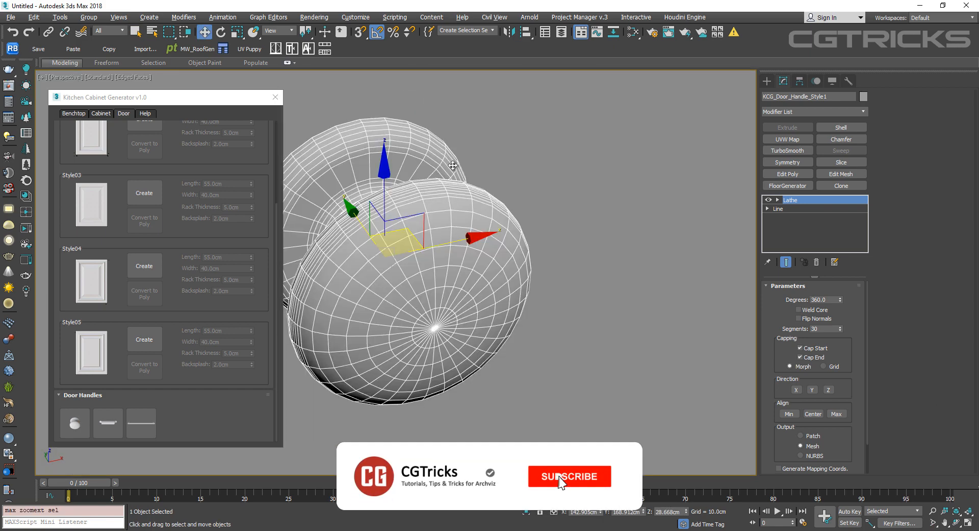
scroll(551, 258, down, 6)
alt+middle_drag(551, 259, 550, 360)
key(F4)
scroll(531, 259, down, 5)
key(z)
scroll(551, 278, down, 6)
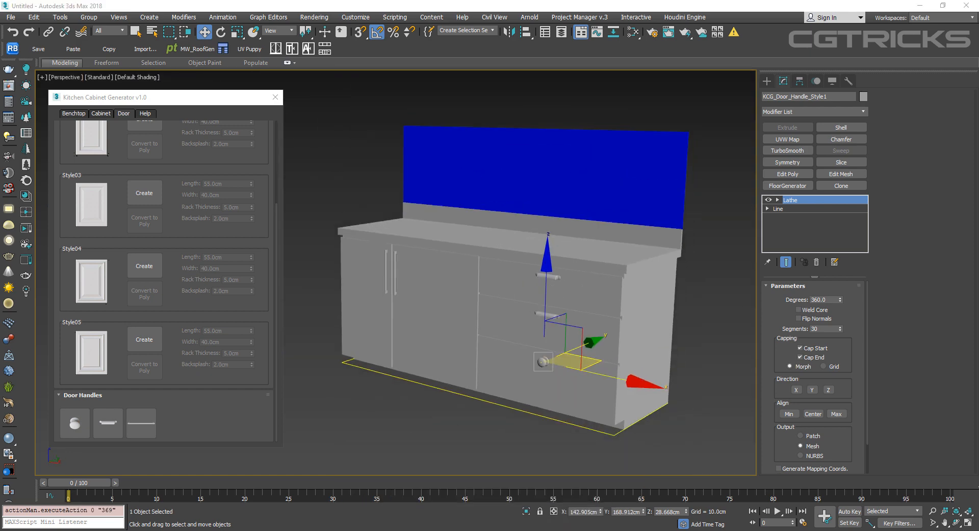